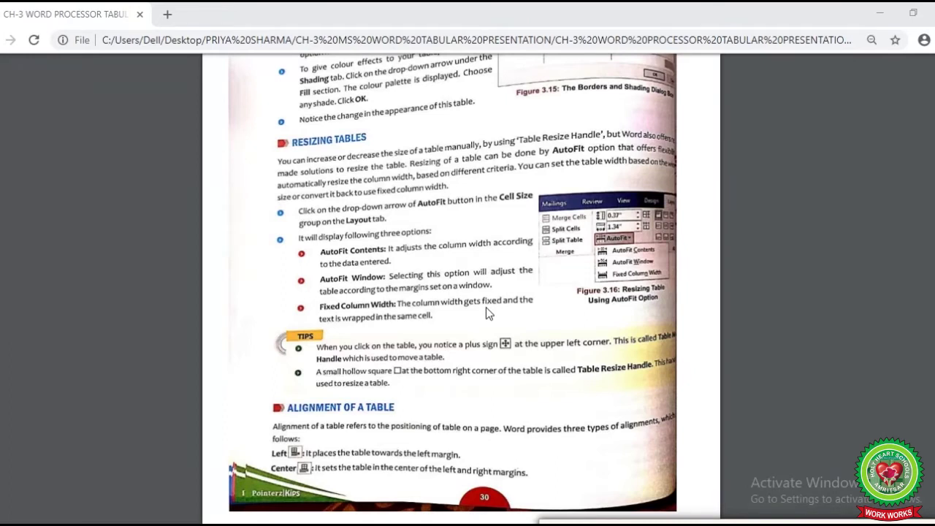
# Scroll up in the PDF to the section on resizing tables with AutoFit options
pyautogui.scroll(3, 486, 309)
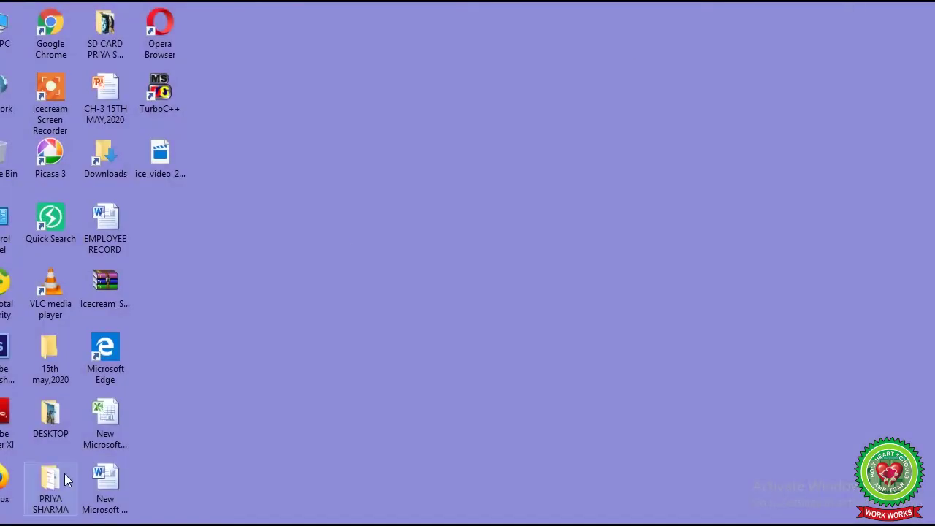
# Launch Microsoft Word 2010 from the Start menu's Most used list
pyautogui.press('super')
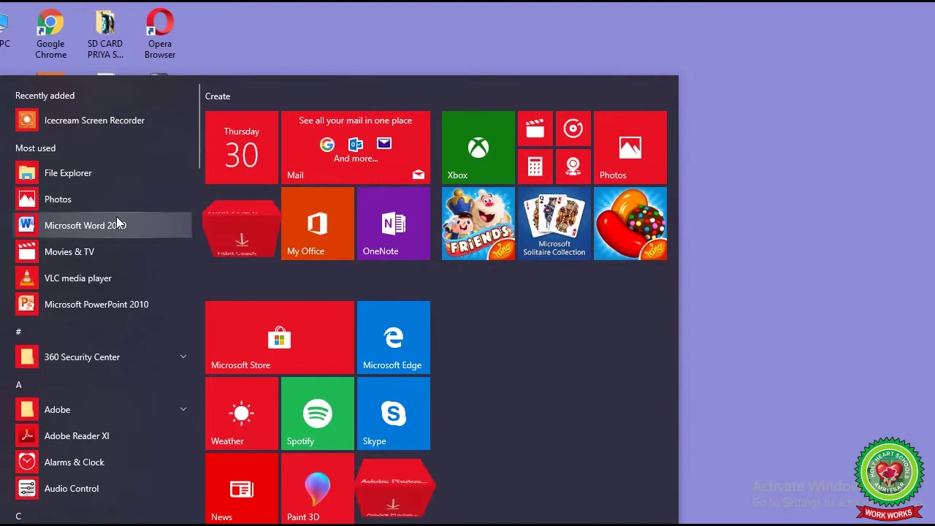
pyautogui.click(151, 223)
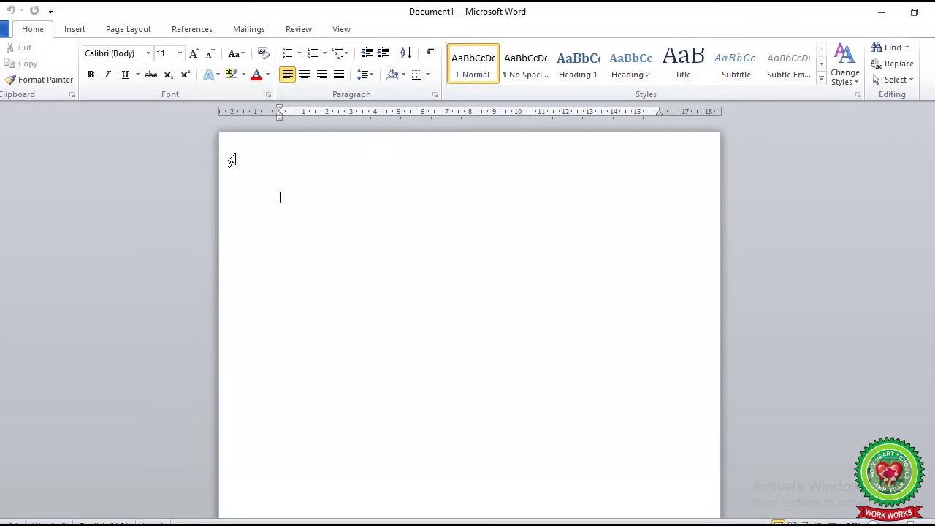
# Insert a 6-column by 4-row table, drag it taller, then pause the recording
pyautogui.click(86, 33)
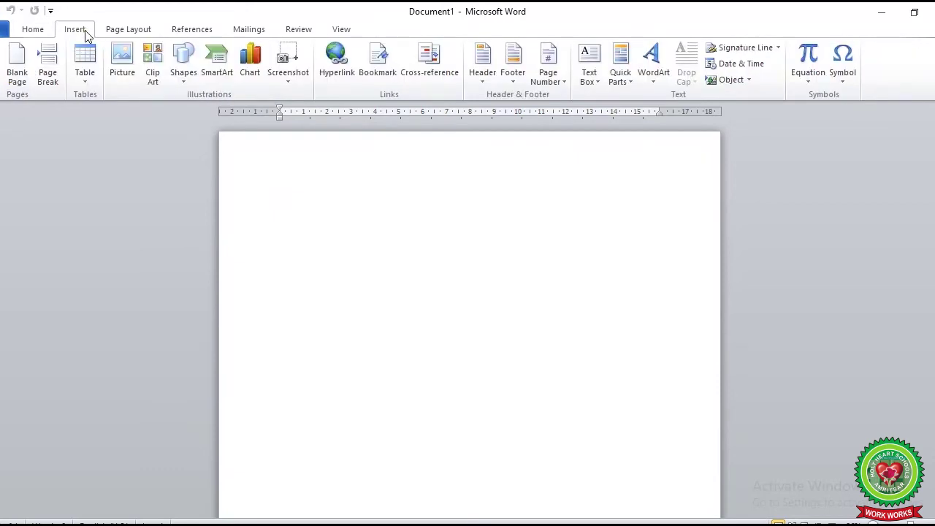
pyautogui.click(81, 79)
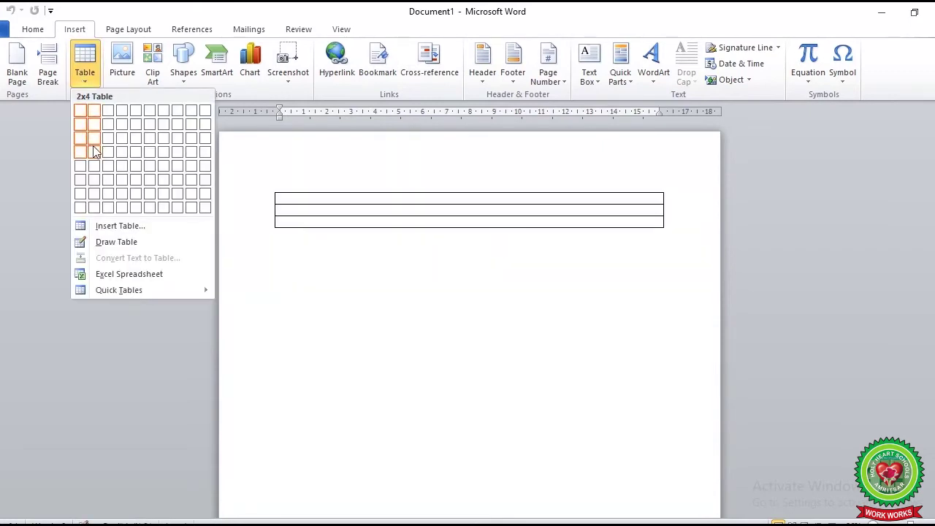
pyautogui.click(148, 152)
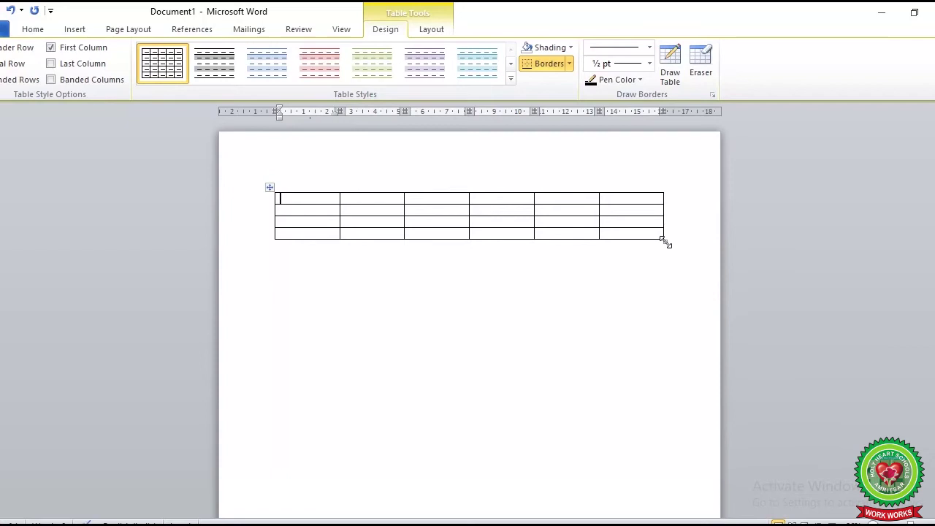
pyautogui.moveTo(665, 242); pyautogui.dragTo(667, 452)
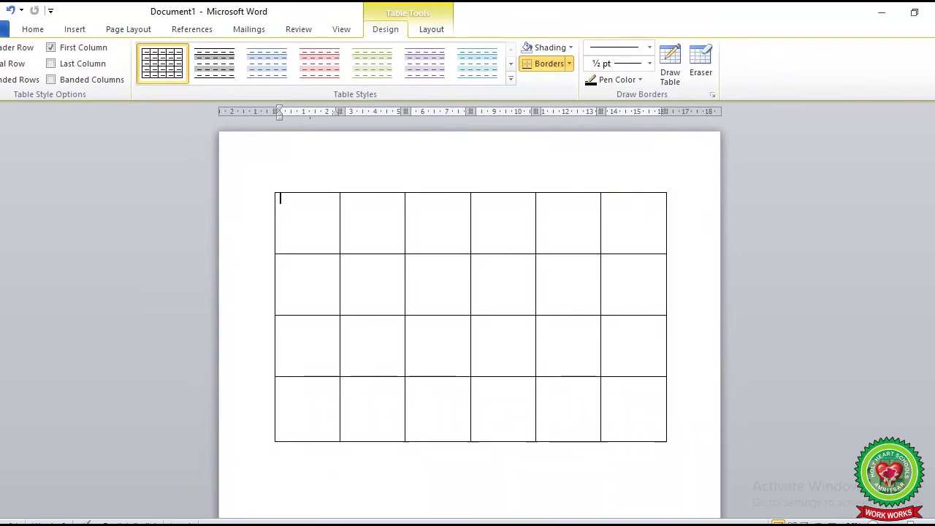
pyautogui.click(501, 486)
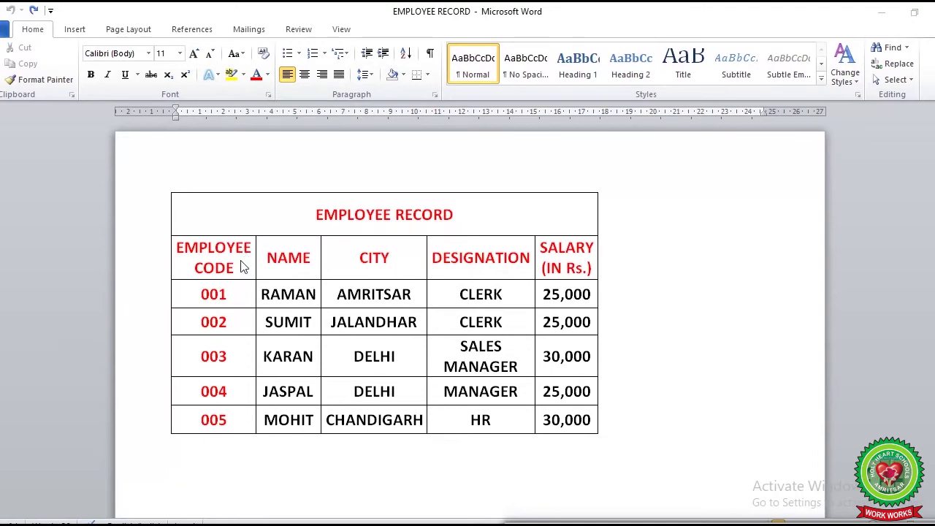
pyautogui.click(243, 268)
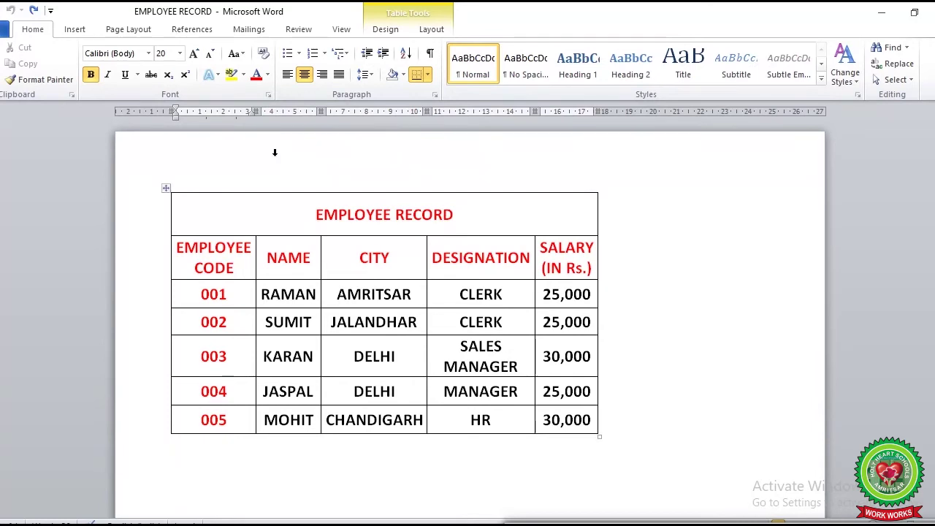
# Apply AutoFit Contents to the EMPLOYEE RECORD table so each entry fits one line
pyautogui.click(431, 29)
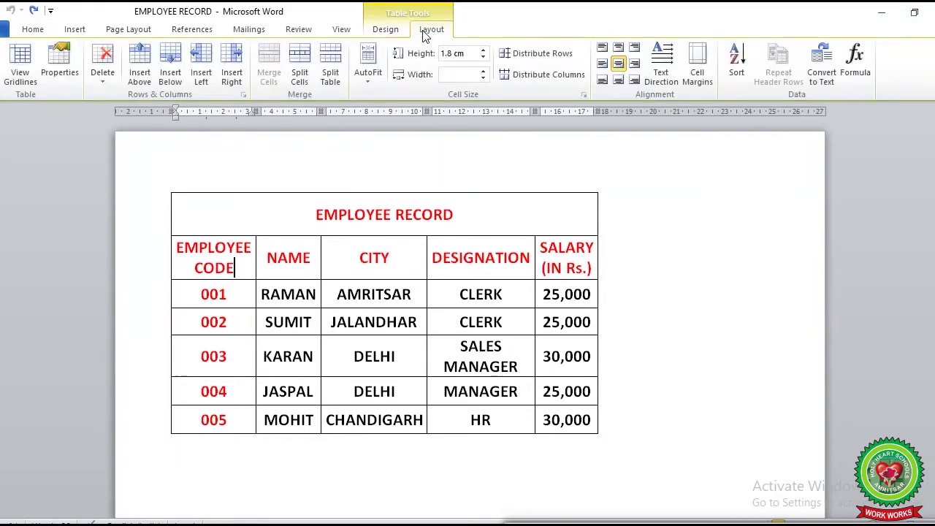
pyautogui.click(361, 85)
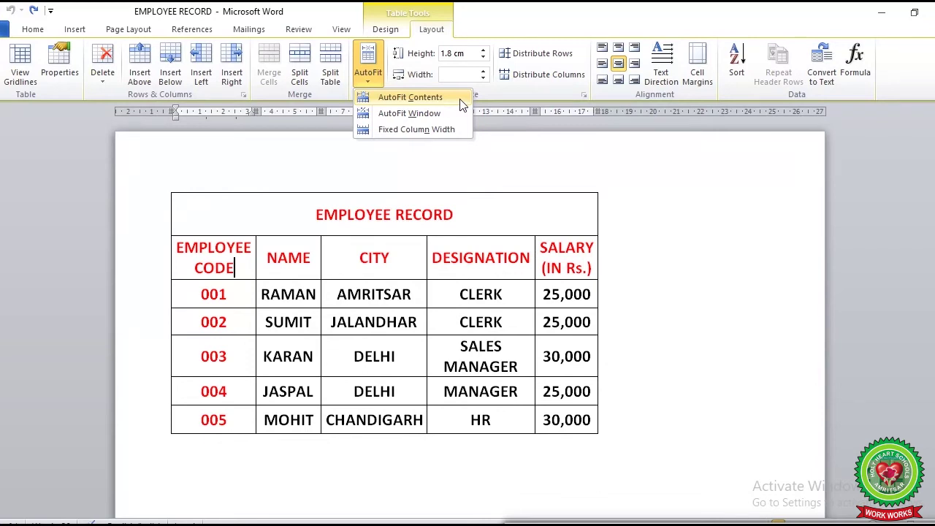
pyautogui.click(460, 101)
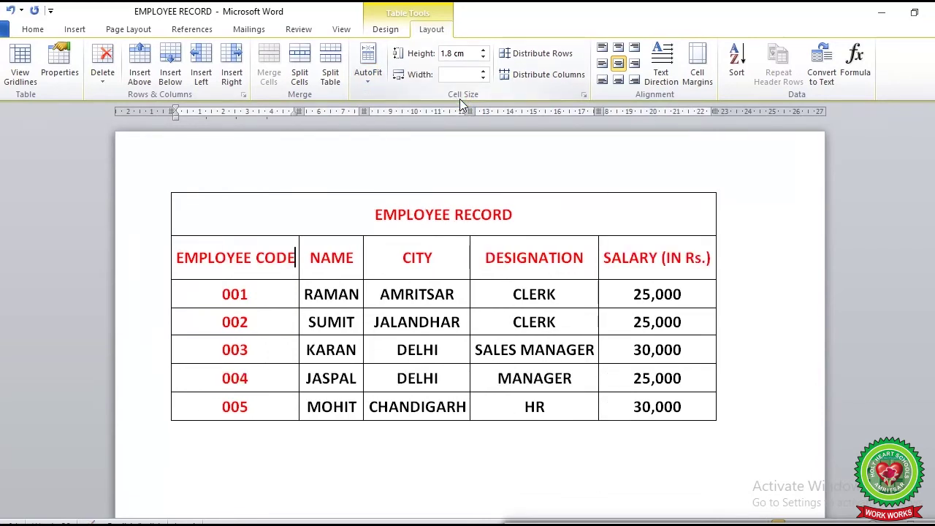
pyautogui.click(369, 82)
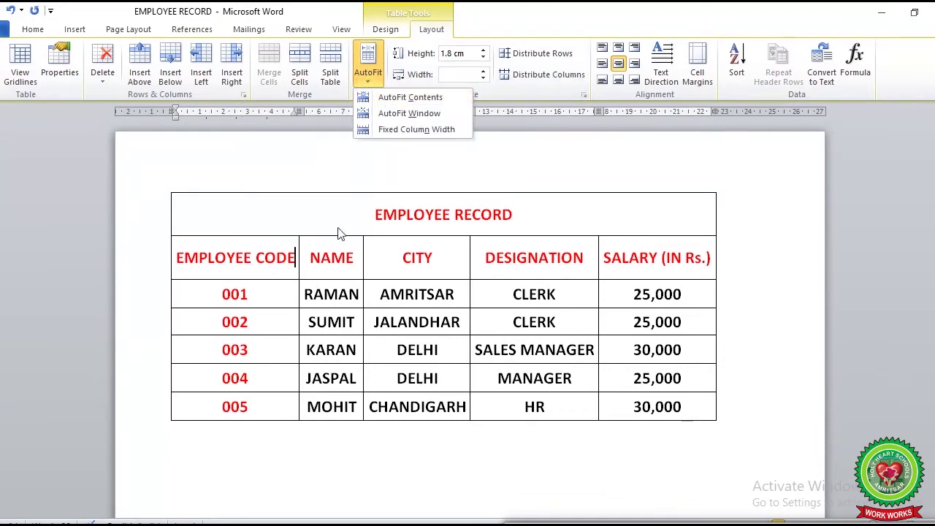
# Dismiss the AutoFit menu without changes and pause the screen recording
pyautogui.click(271, 328)
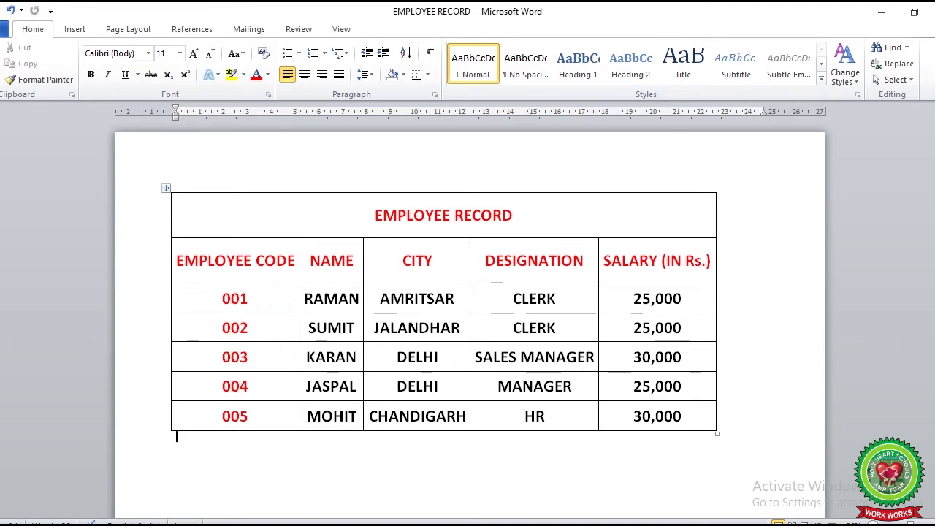
pyautogui.click(492, 488)
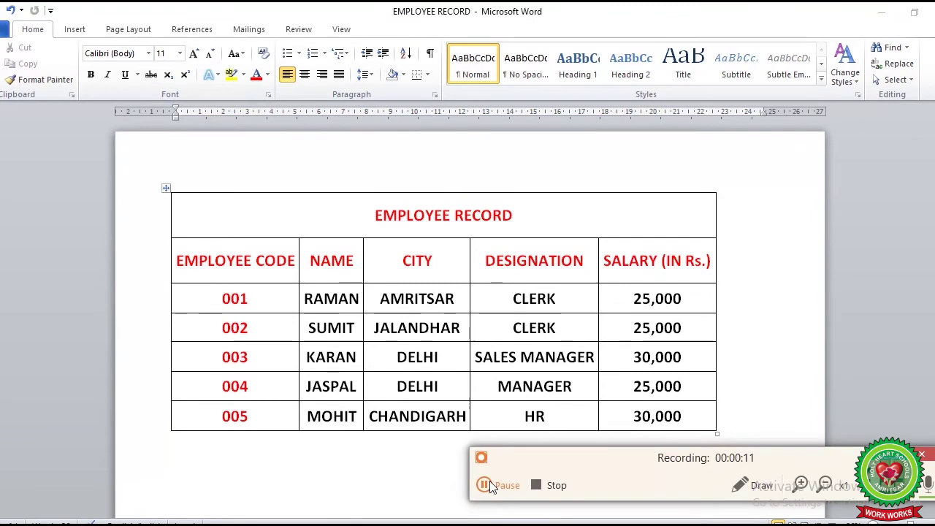
pyautogui.click(491, 486)
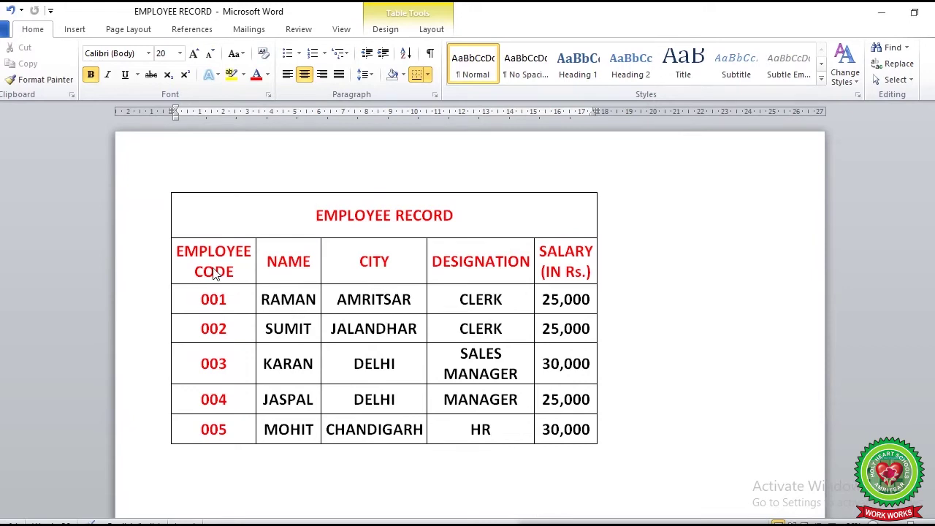
# Apply AutoFit Window so the EMPLOYEE RECORD table spans the page width
pyautogui.click(432, 30)
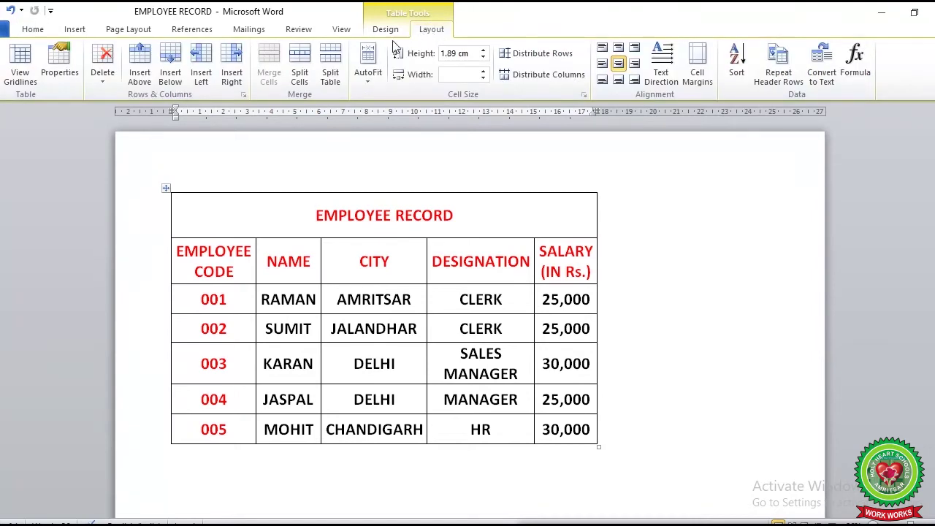
pyautogui.click(368, 66)
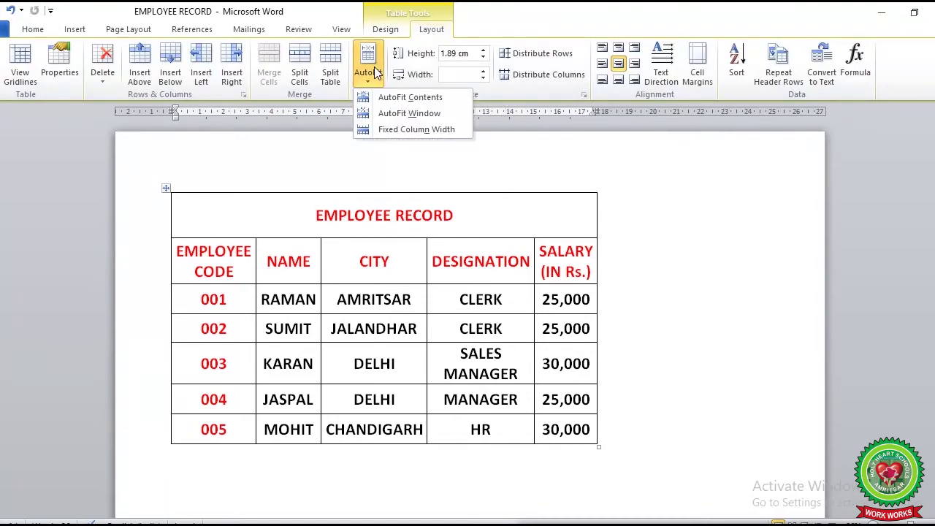
pyautogui.click(418, 116)
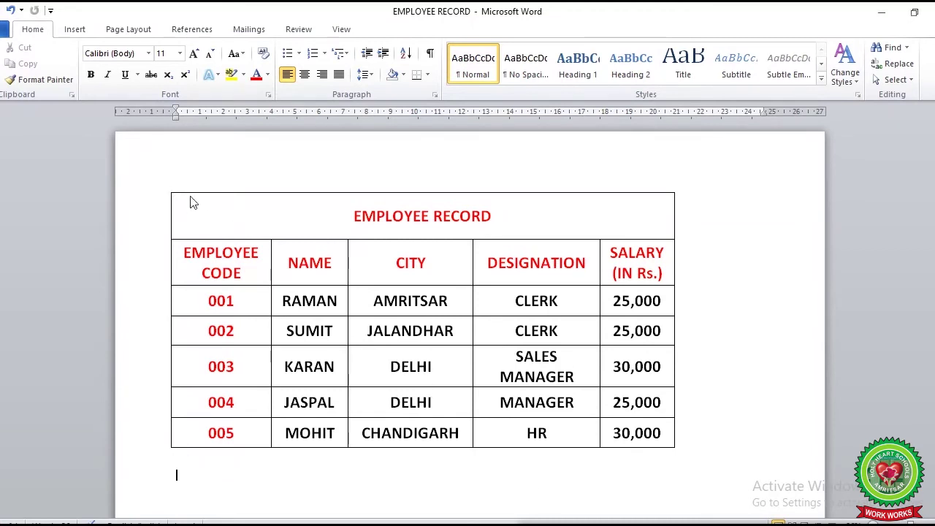
# Select the whole table, apply Fixed Column Width, and place the cursor after JASPAL
pyautogui.click(168, 190)
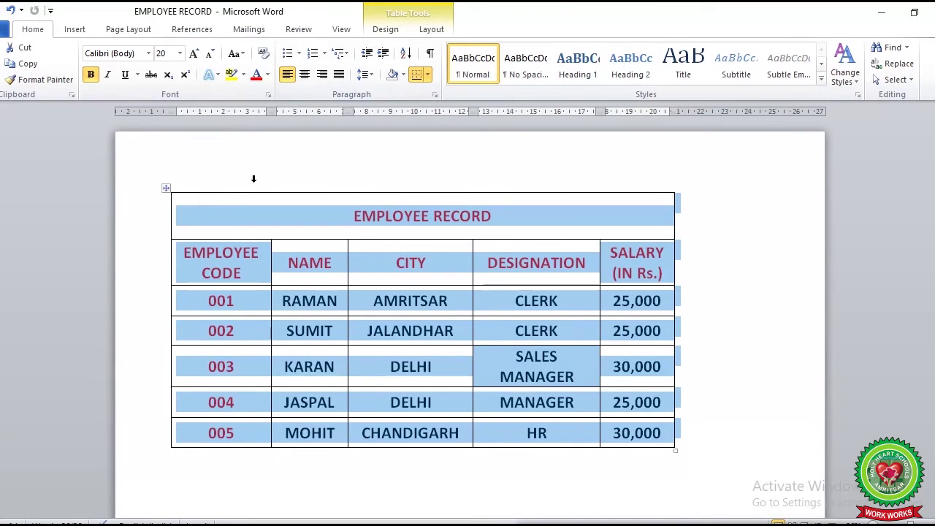
pyautogui.click(439, 29)
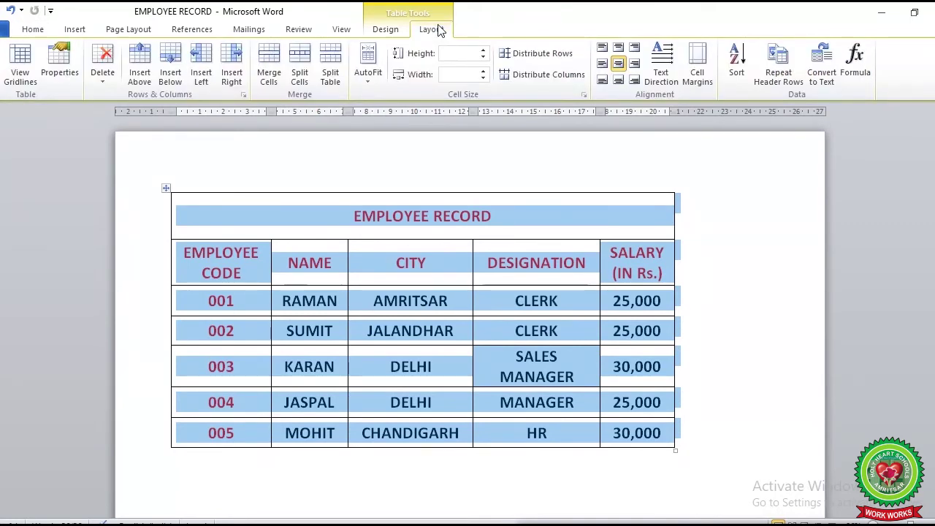
pyautogui.click(370, 82)
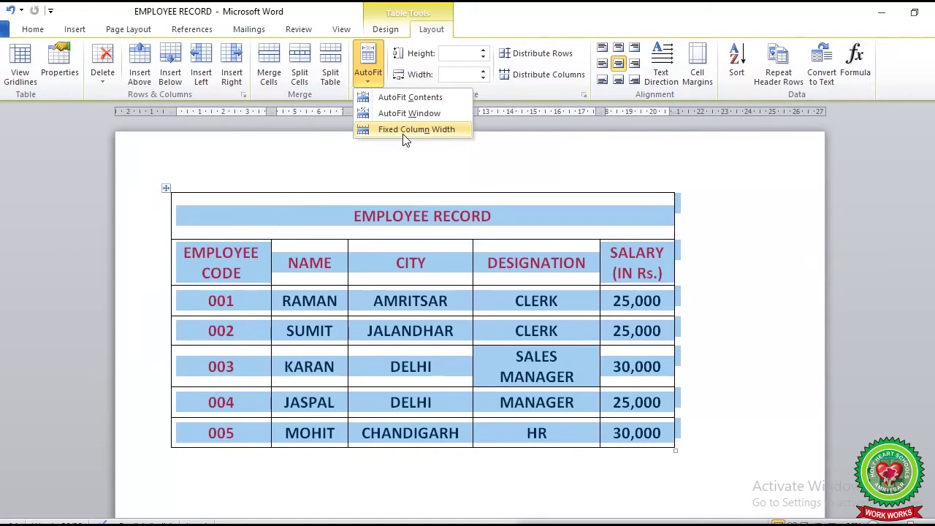
pyautogui.click(407, 132)
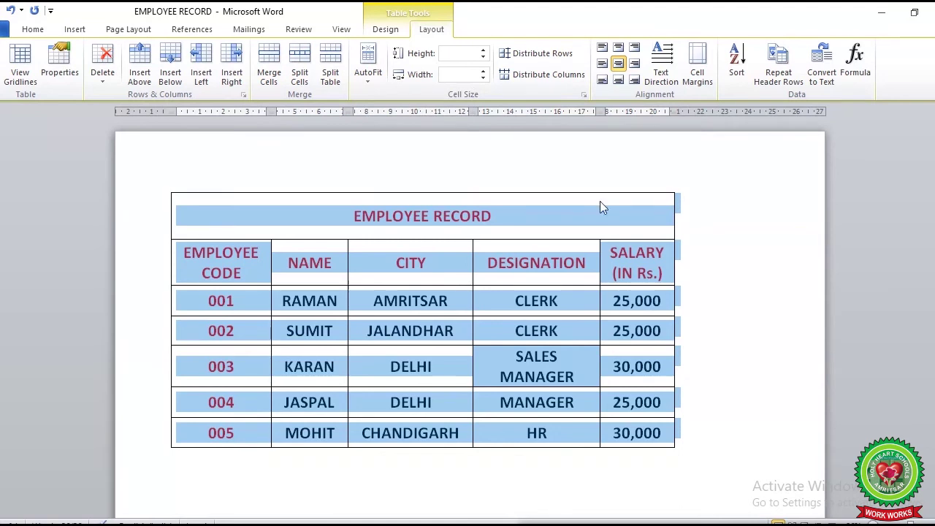
pyautogui.click(699, 282)
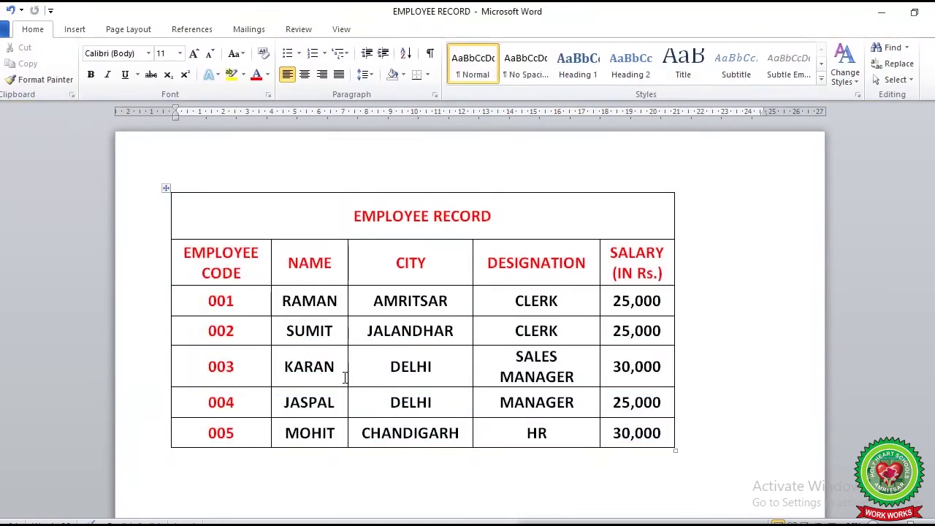
pyautogui.click(337, 403)
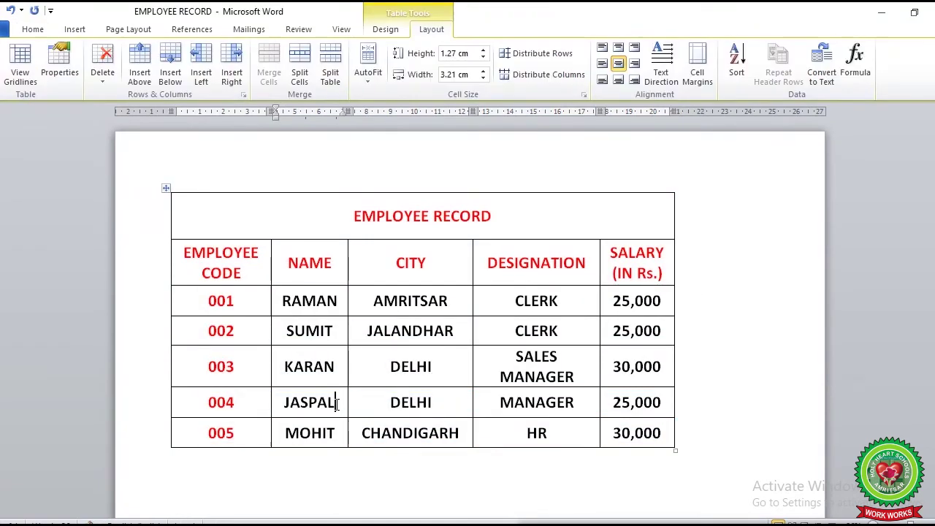
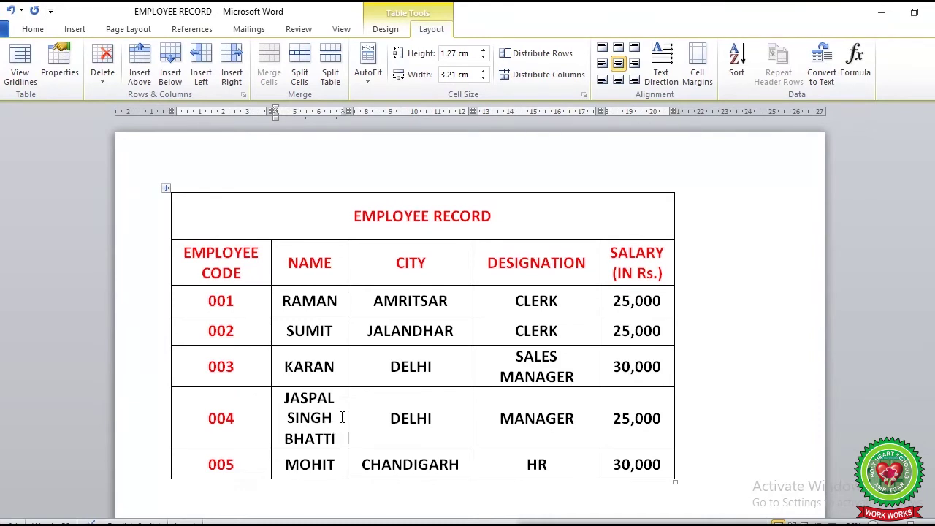
pyautogui.click(338, 465)
pyautogui.click(712, 439)
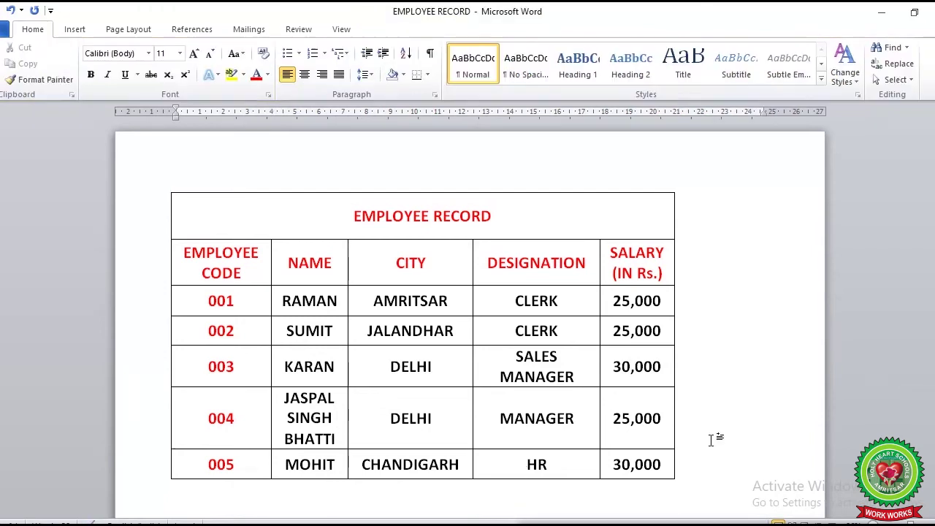
# Select the whole table and open the AutoFit menu, closing it without applying an option
pyautogui.moveTo(554, 328)
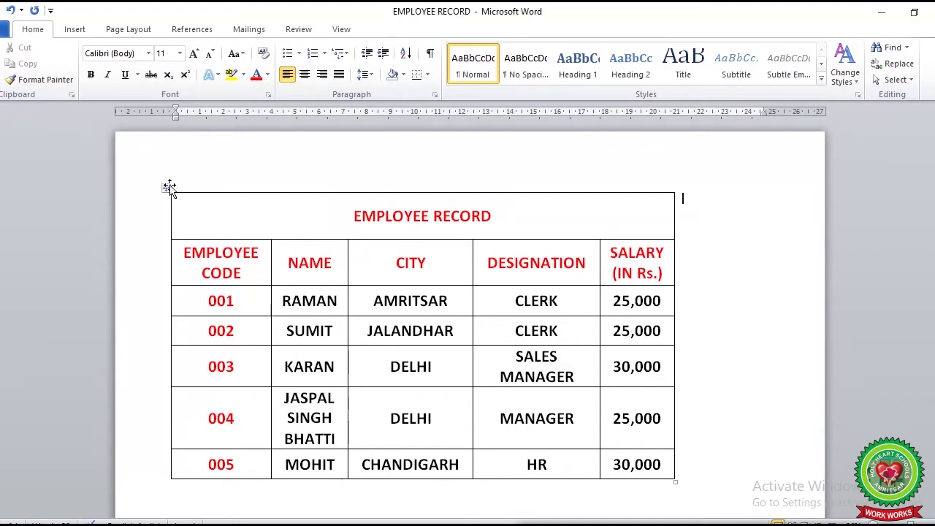
pyautogui.click(168, 186)
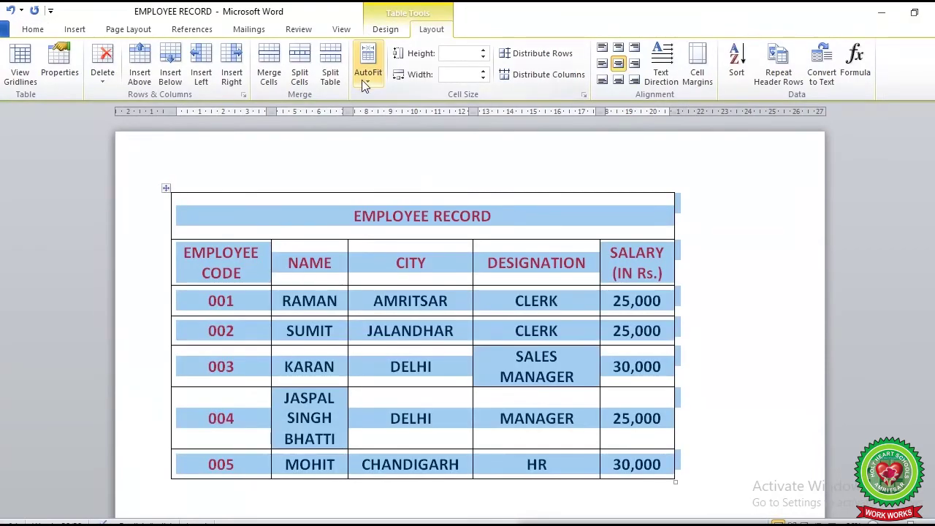
pyautogui.click(366, 80)
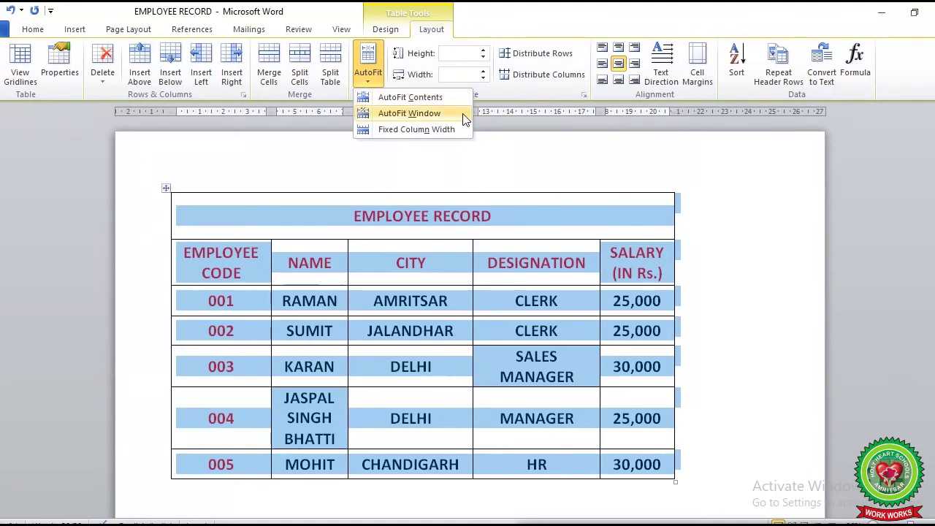
pyautogui.click(539, 170)
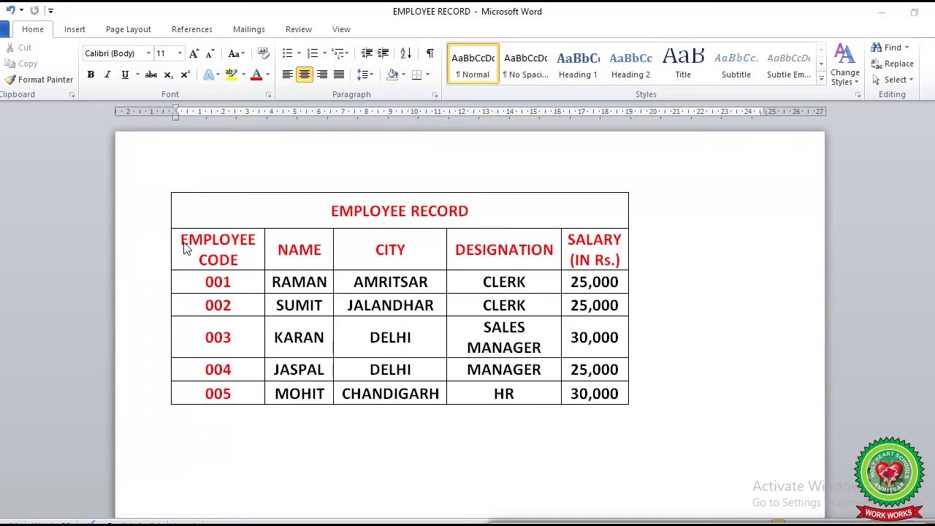
# Drag the table by its move handle lower on the page, leaving blank space above
pyautogui.doubleClick(192, 239)
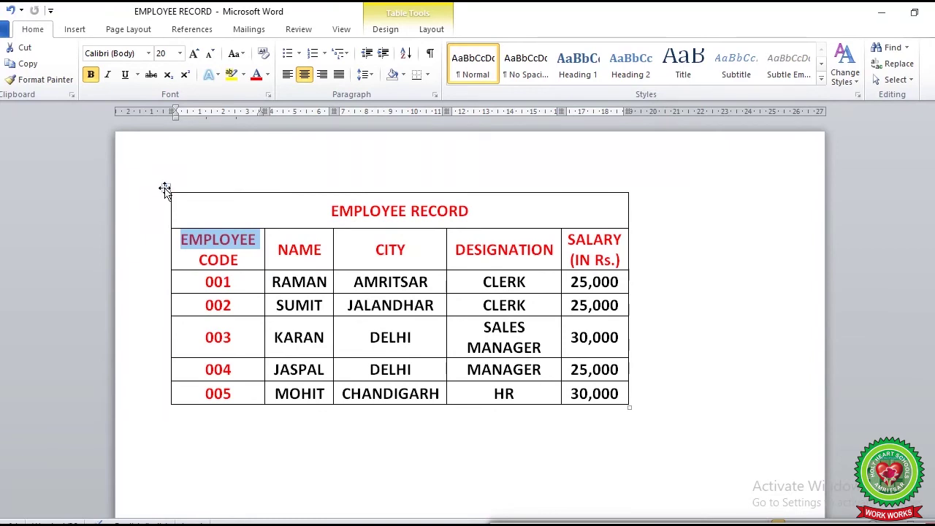
pyautogui.click(165, 190)
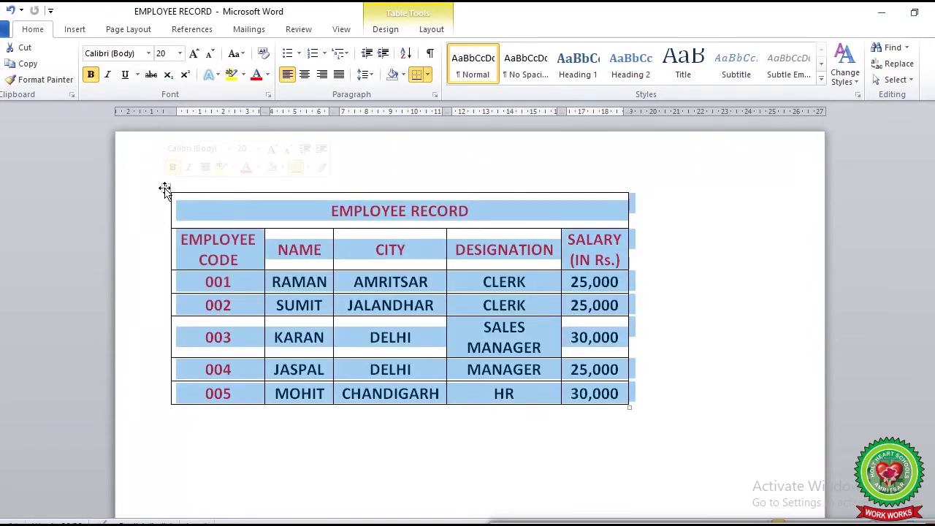
pyautogui.moveTo(166, 190); pyautogui.dragTo(200, 221)
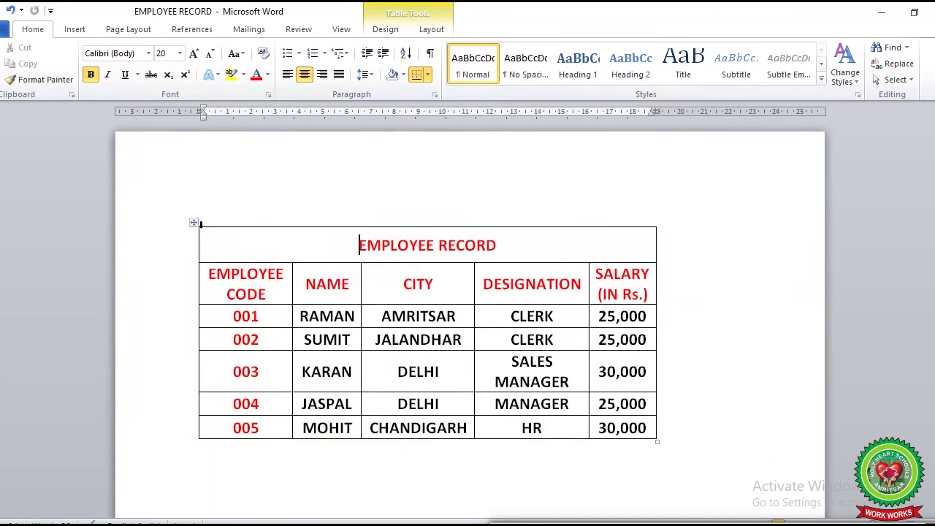
pyautogui.moveTo(191, 225); pyautogui.dragTo(204, 296)
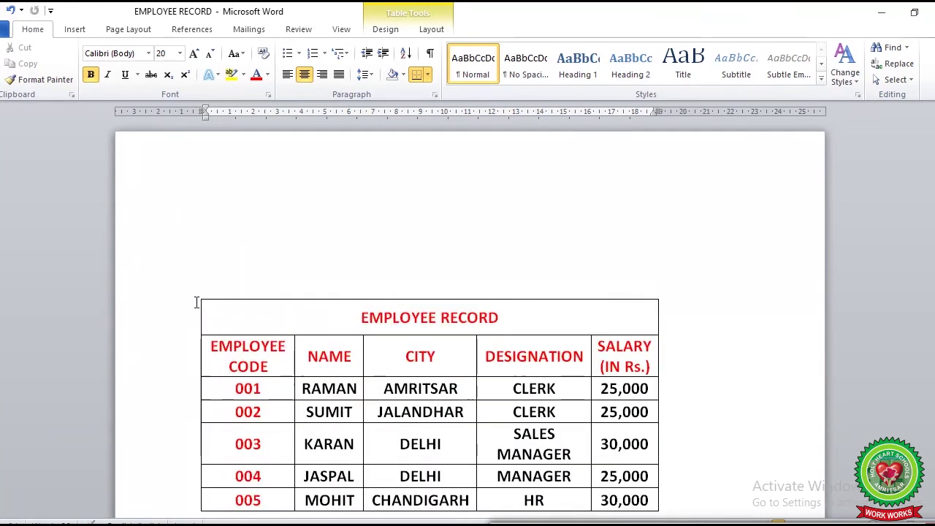
pyautogui.click(199, 297)
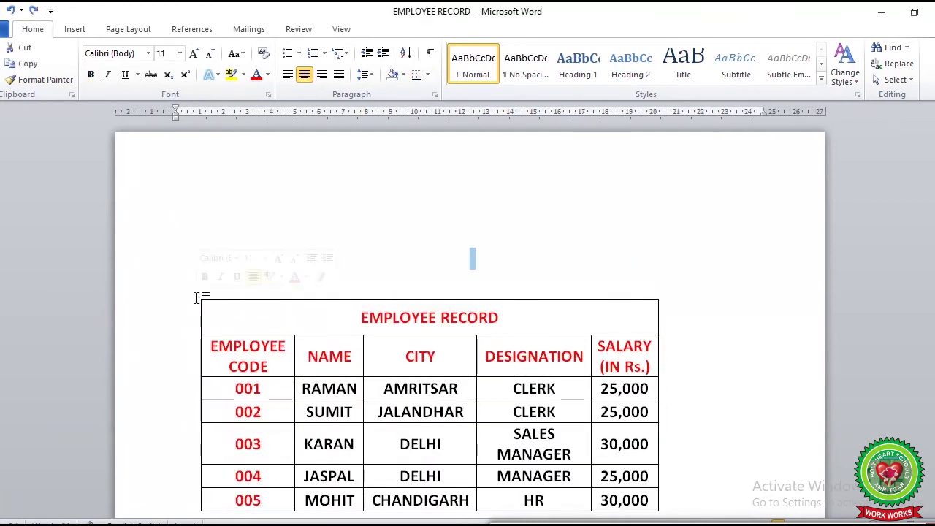
# Move the table back to the top-left margin, resize it slightly narrower, and bring up the textbook PDF
pyautogui.moveTo(195, 295); pyautogui.dragTo(140, 162)
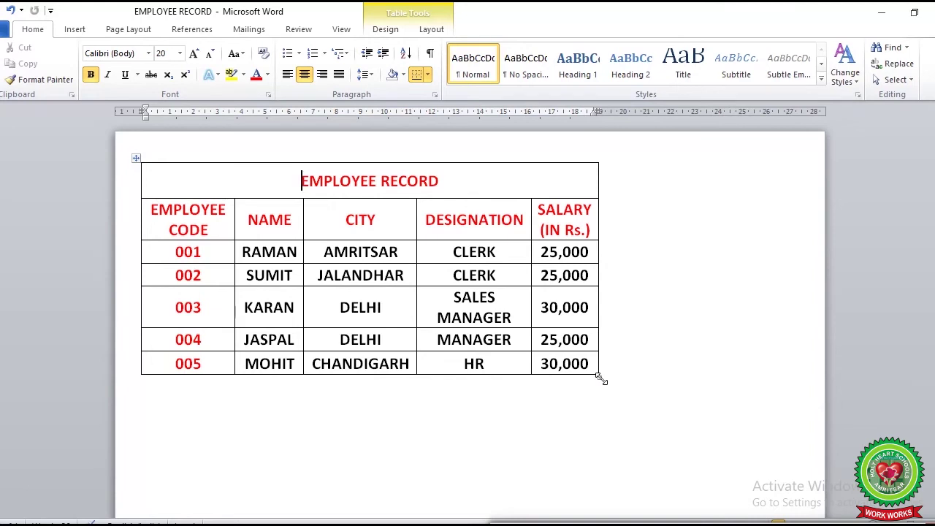
pyautogui.moveTo(598, 376); pyautogui.dragTo(770, 429)
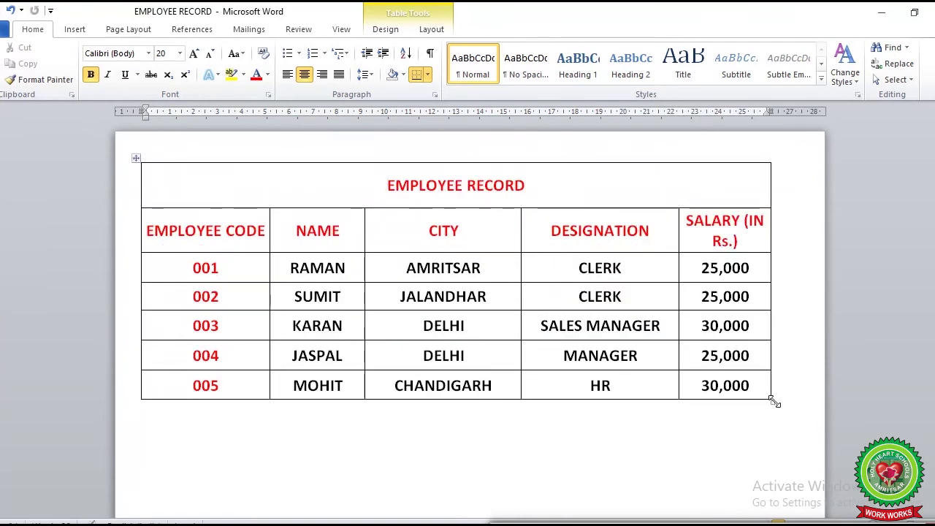
pyautogui.moveTo(773, 400); pyautogui.dragTo(506, 409)
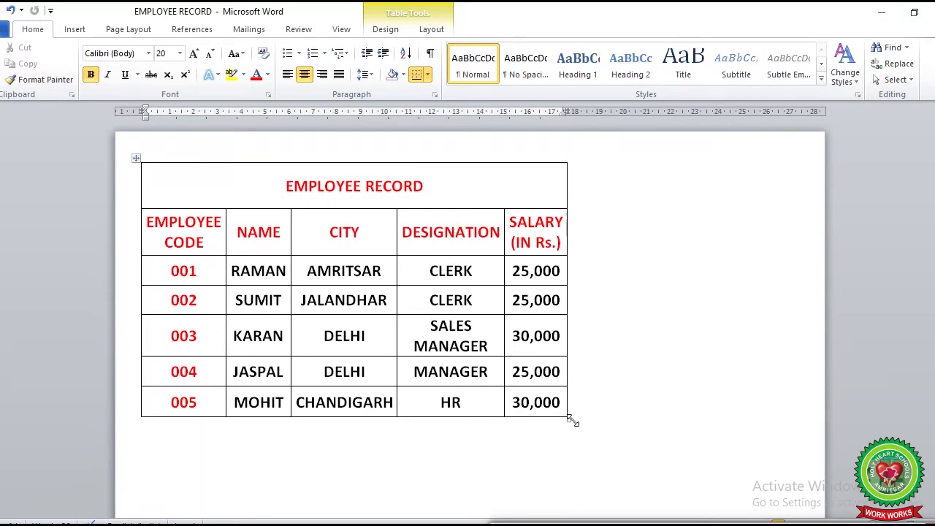
pyautogui.moveTo(569, 420); pyautogui.dragTo(745, 404)
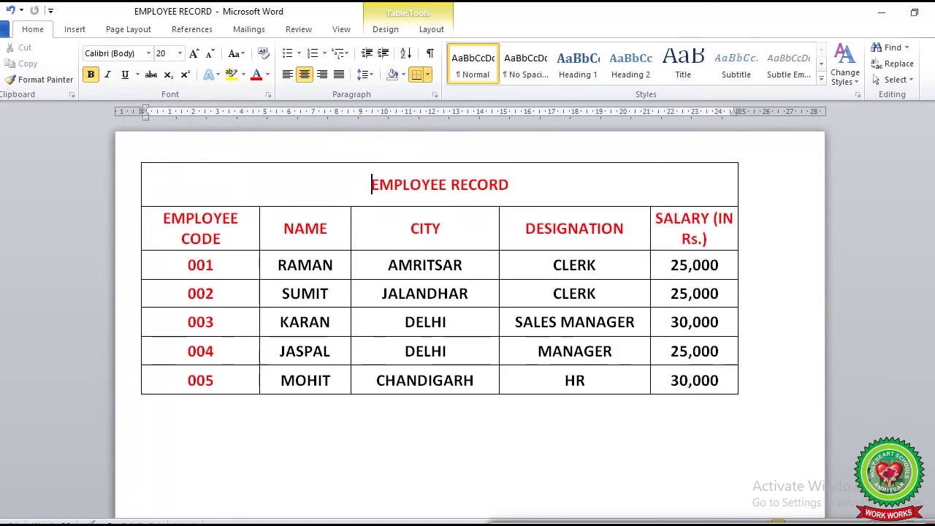
pyautogui.click(576, 524)
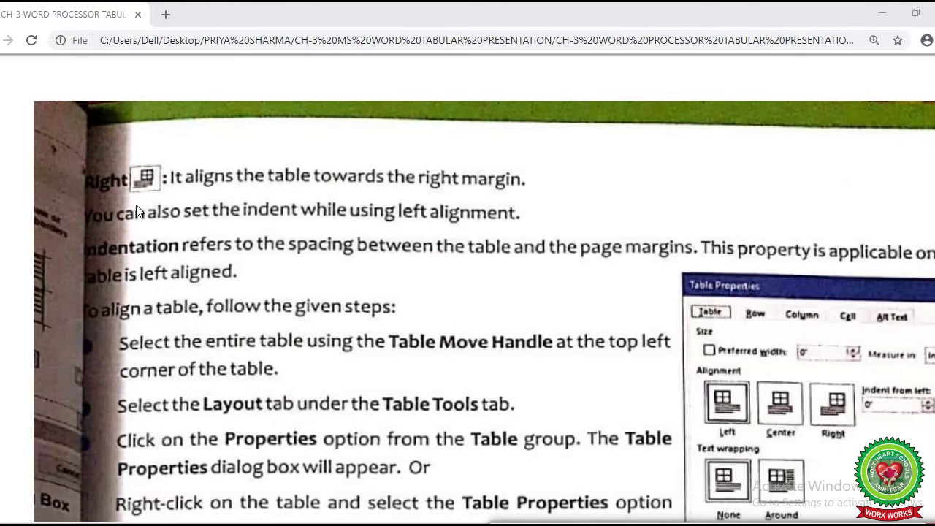
# Scroll the PDF to page 9's 'To align a table, follow the given steps' section
pyautogui.scroll(-1, 195, 211)
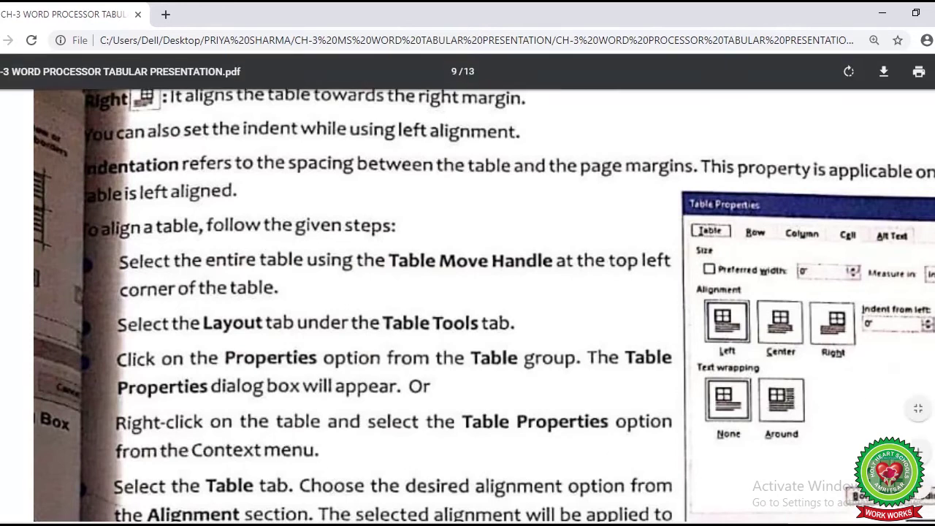
# Scroll down to the NOTE below the alignment steps, then return to the Word document
pyautogui.scroll(-4, 589, 231)
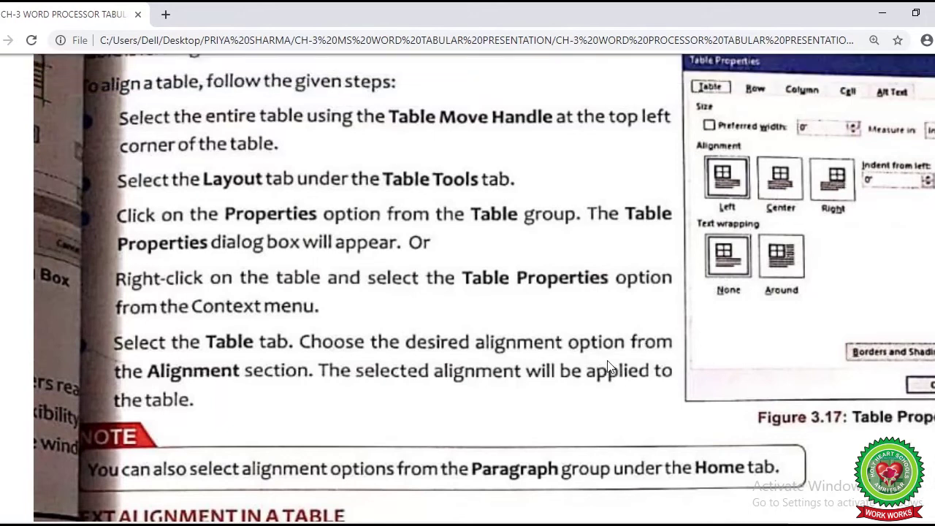
pyautogui.click(439, 512)
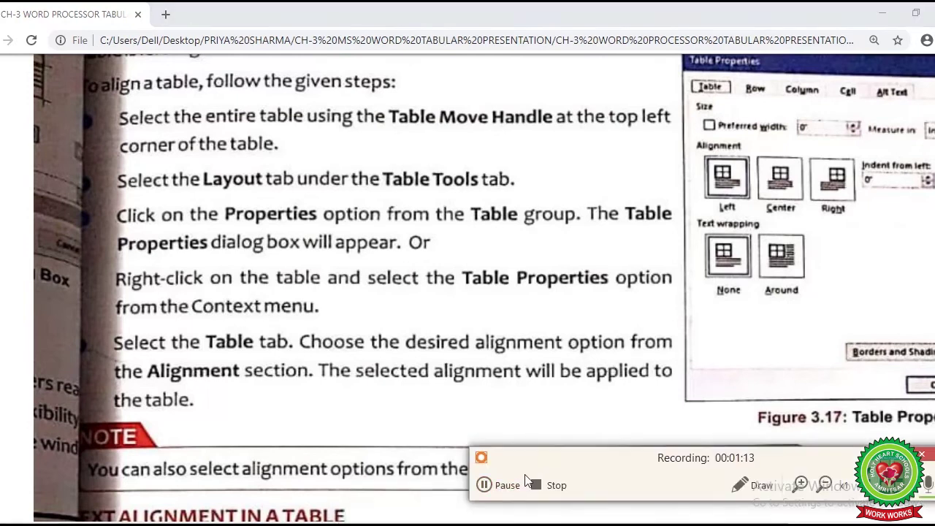
pyautogui.click(507, 485)
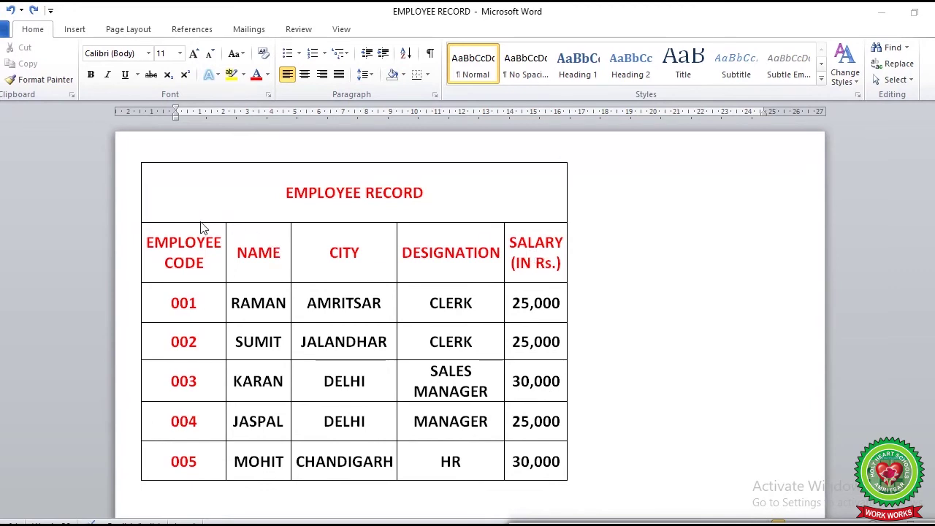
# Select the whole EMPLOYEE RECORD table with its move handle and show the Table Tools Layout tab
pyautogui.moveTo(136, 160)
pyautogui.click(134, 159)
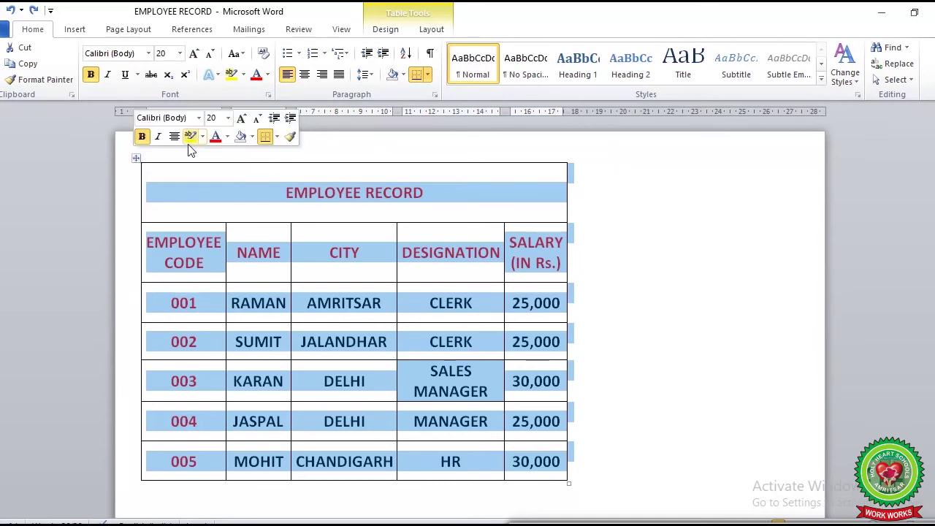
pyautogui.click(432, 32)
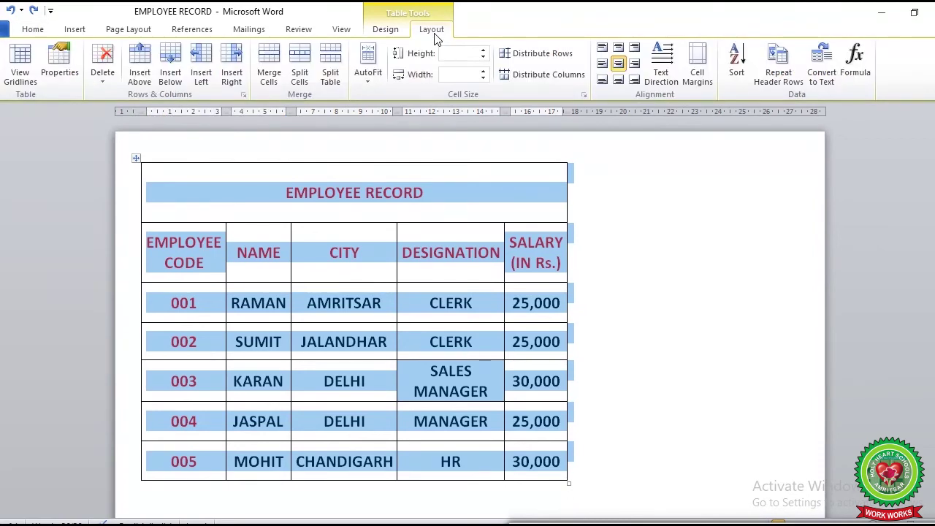
# Set the table's alignment to Center in Table Properties
pyautogui.click(52, 77)
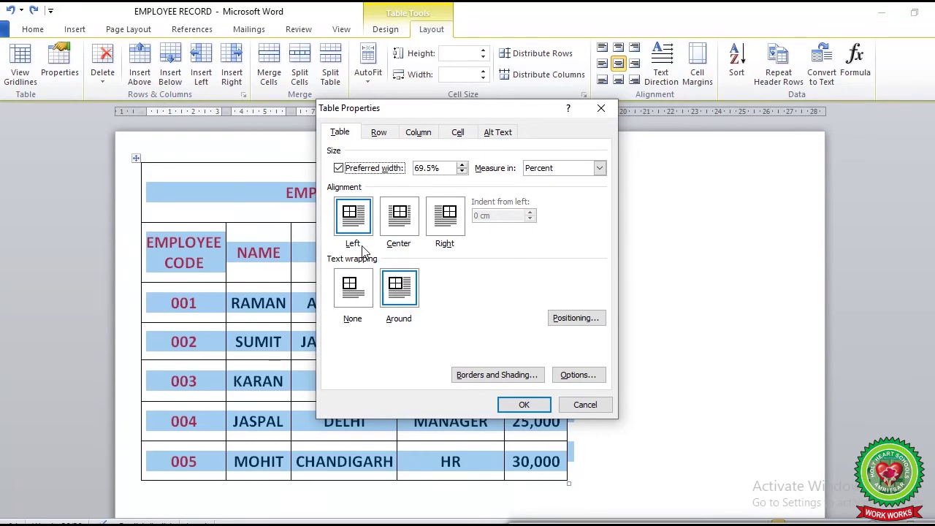
pyautogui.click(401, 222)
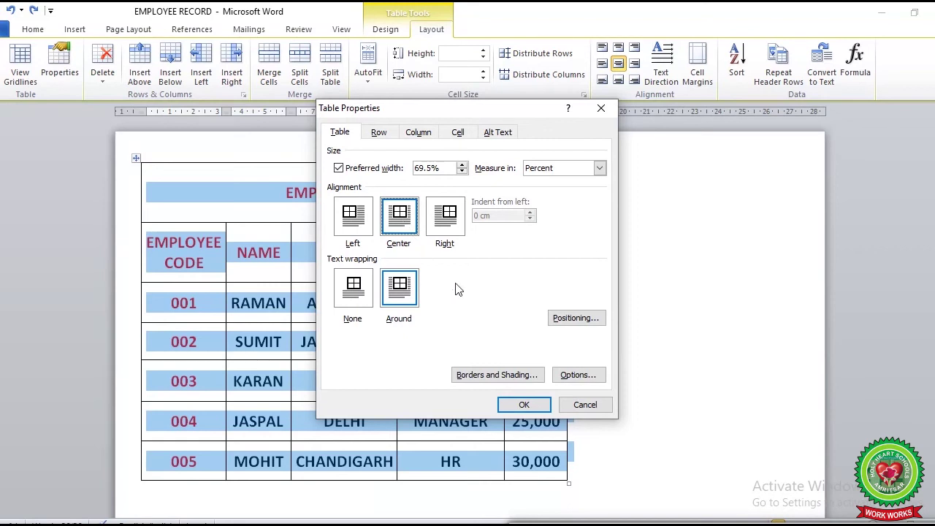
pyautogui.click(524, 404)
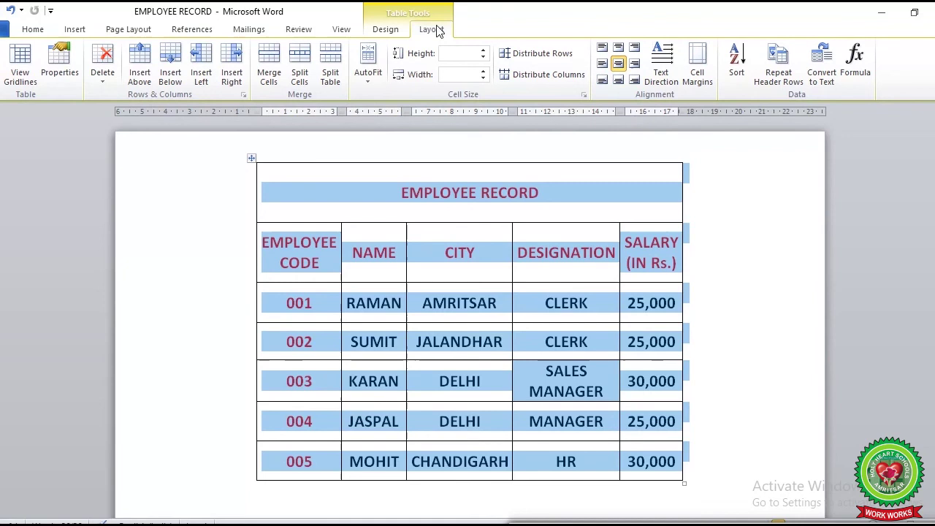
# Set the table's alignment to Right in Table Properties, pushing it to the right edge
pyautogui.click(53, 65)
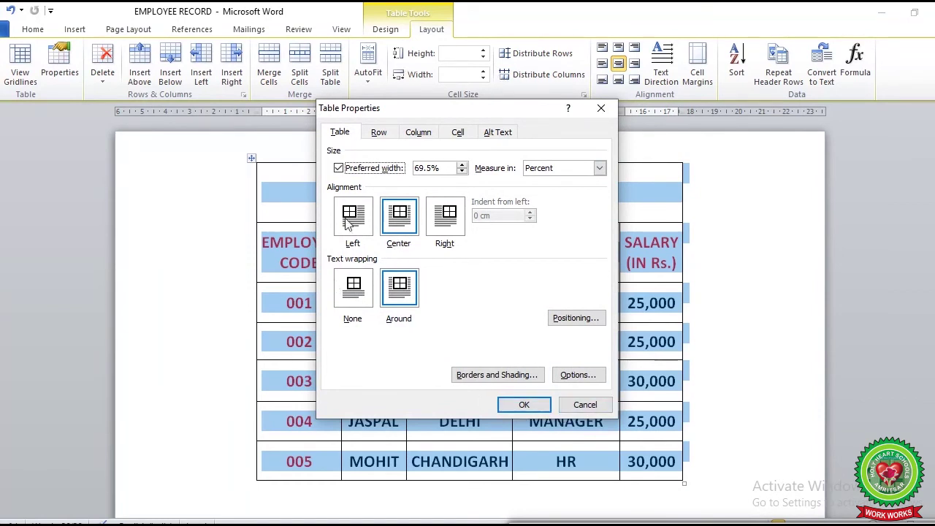
pyautogui.click(448, 223)
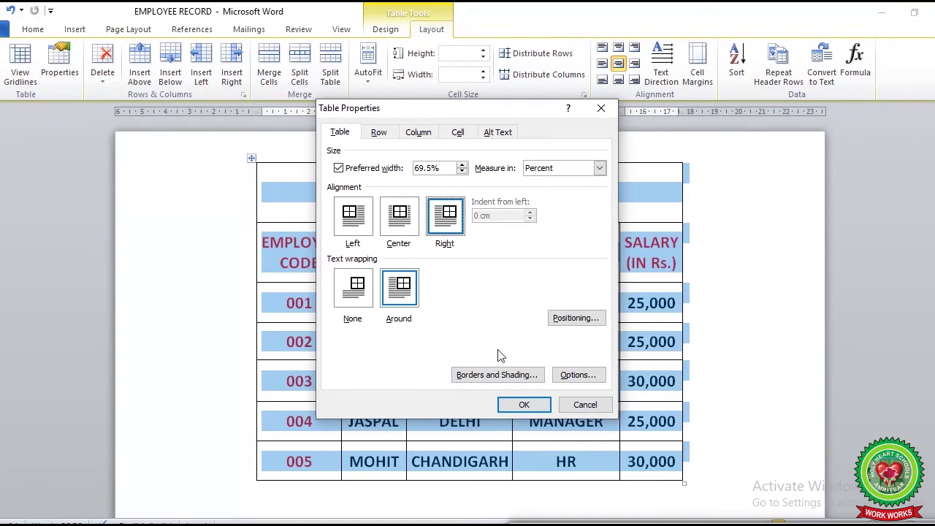
pyautogui.click(533, 405)
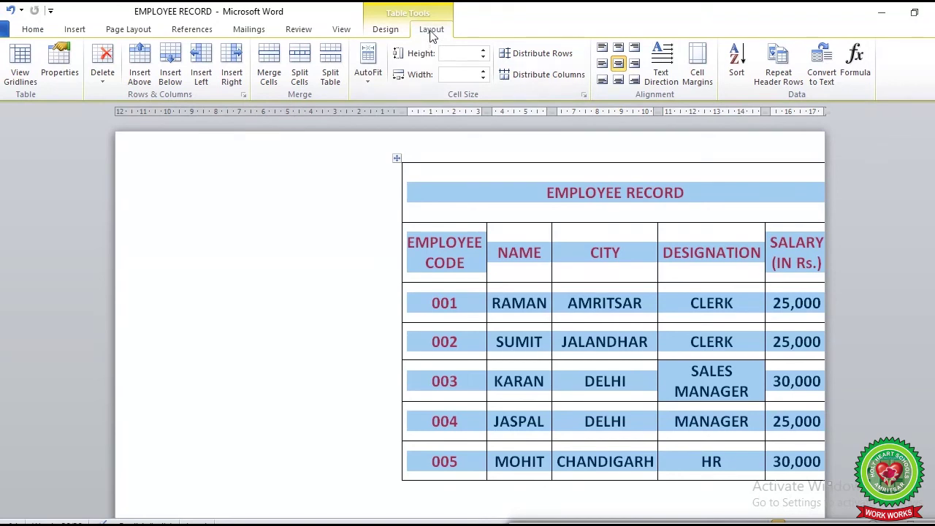
# Set the table's alignment to Left in Table Properties and deselect it to check placement
pyautogui.click(65, 64)
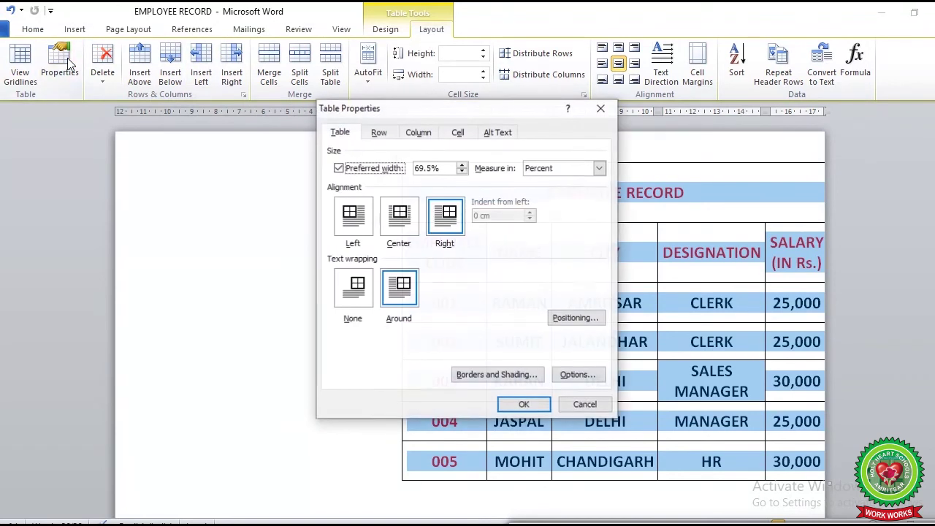
pyautogui.click(360, 230)
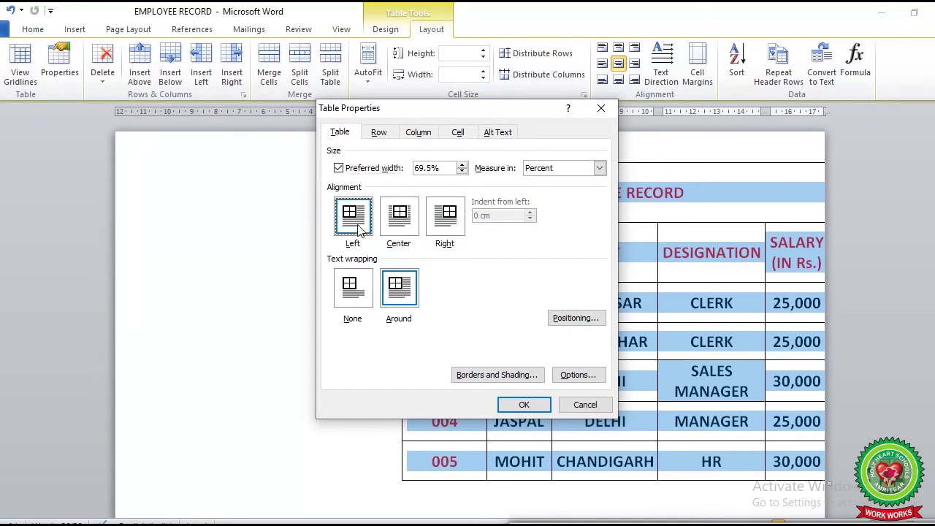
pyautogui.click(523, 406)
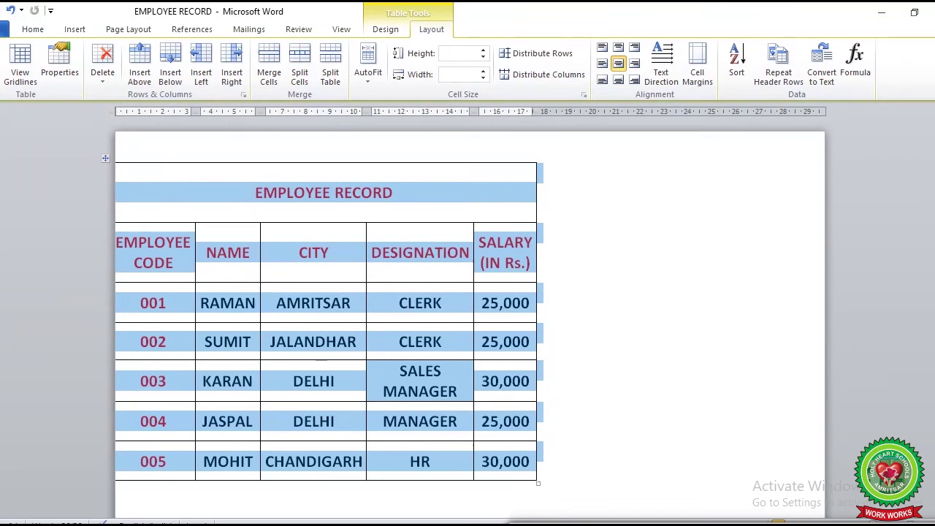
pyautogui.click(553, 506)
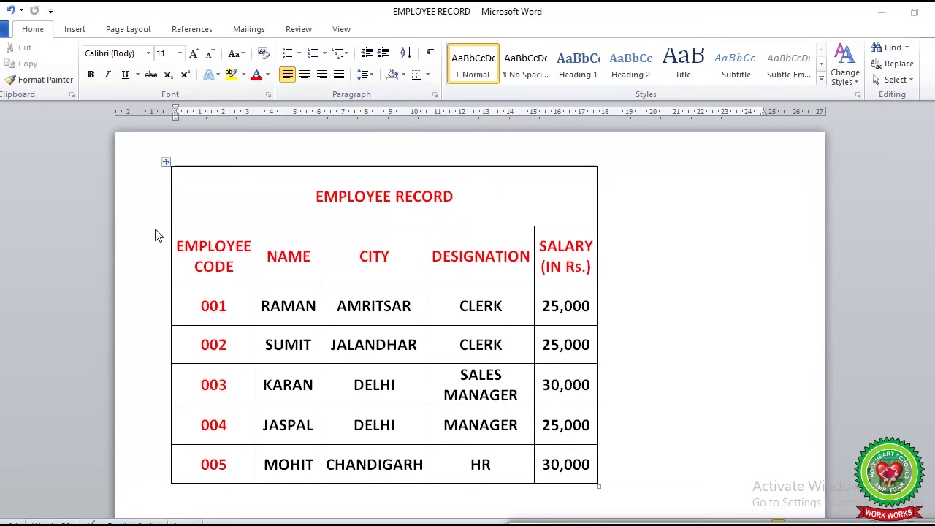
pyautogui.click(166, 163)
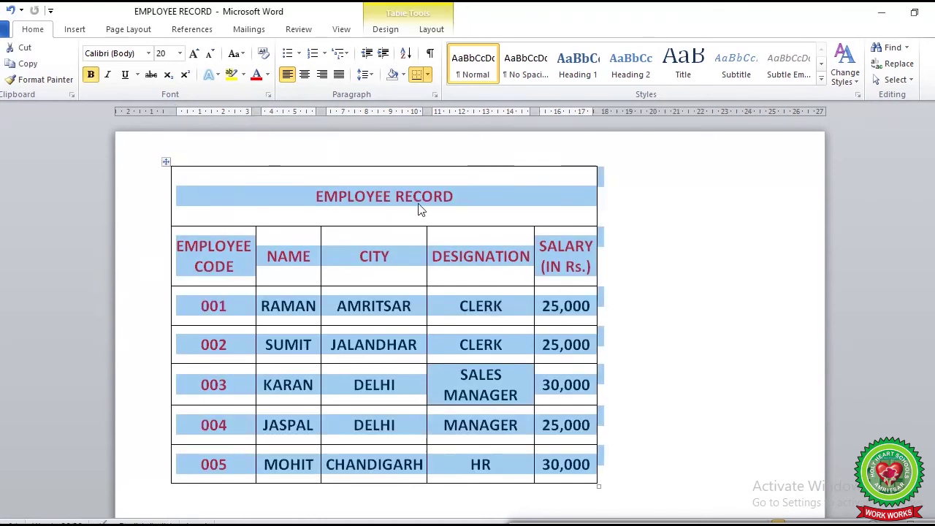
pyautogui.rightClick(511, 195)
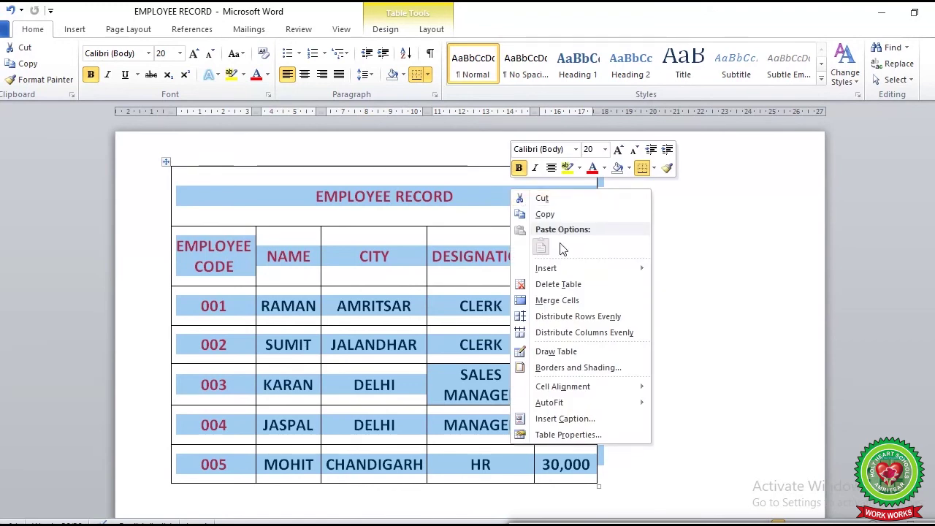
pyautogui.click(605, 443)
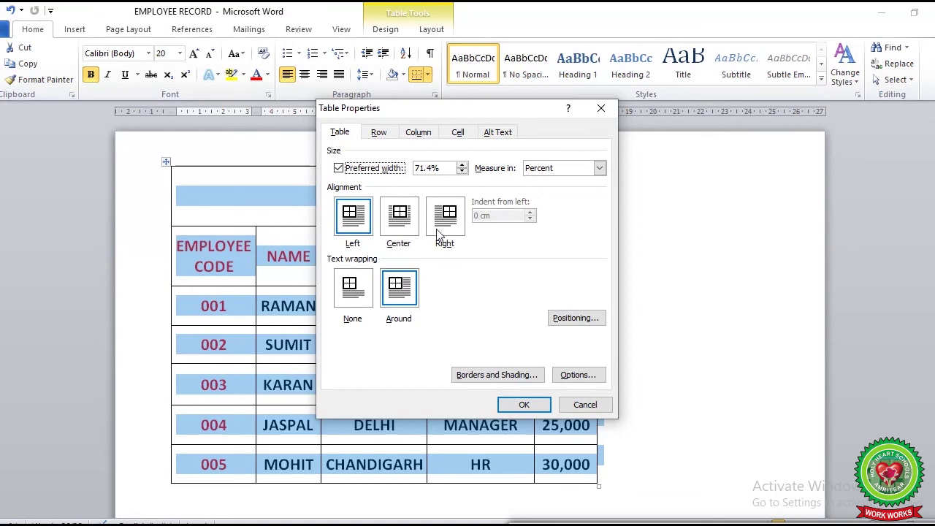
pyautogui.click(548, 406)
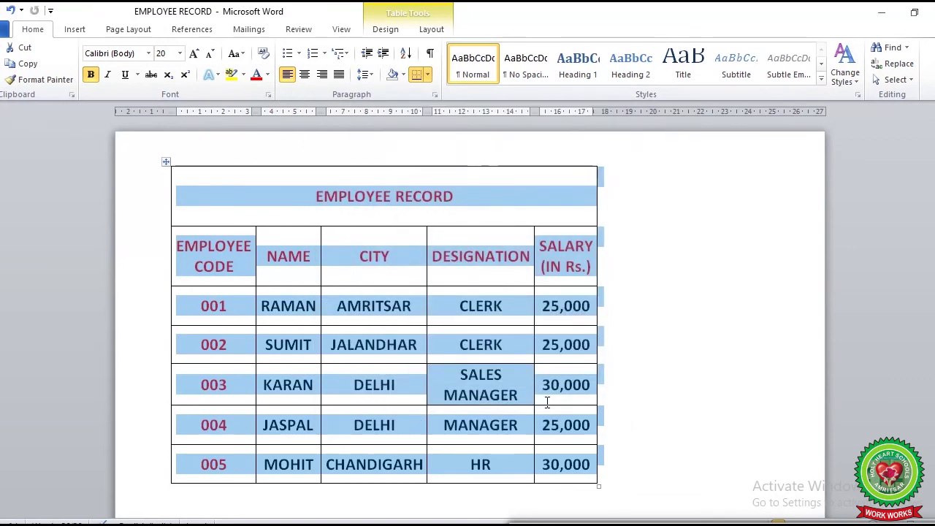
pyautogui.click(695, 415)
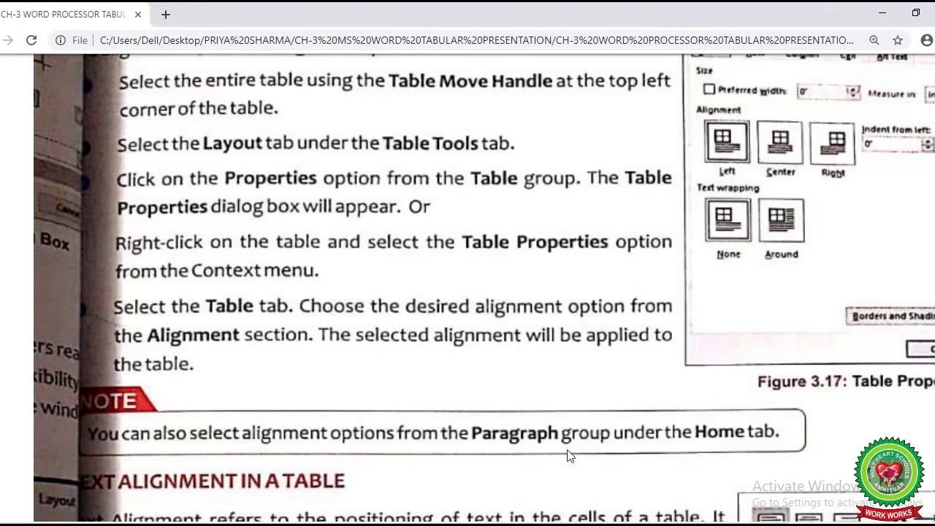
pyautogui.moveTo(486, 518)
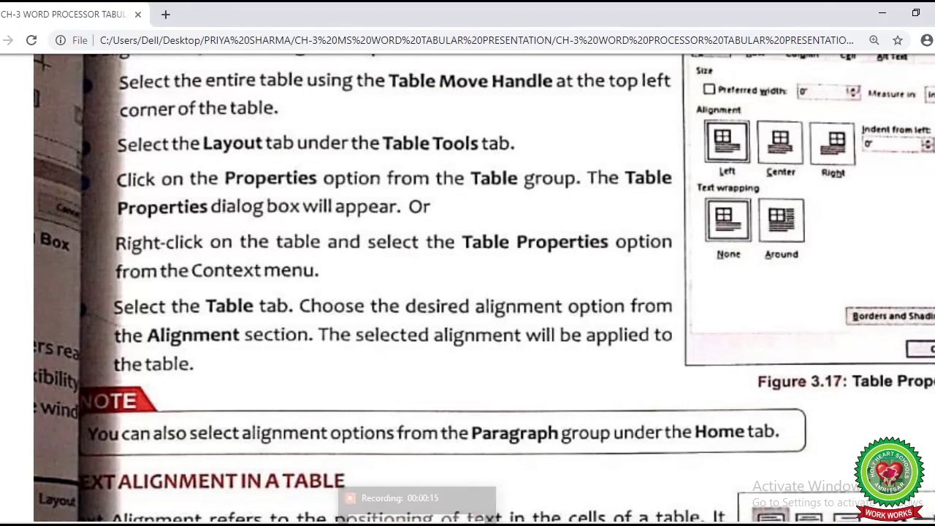
pyautogui.click(507, 485)
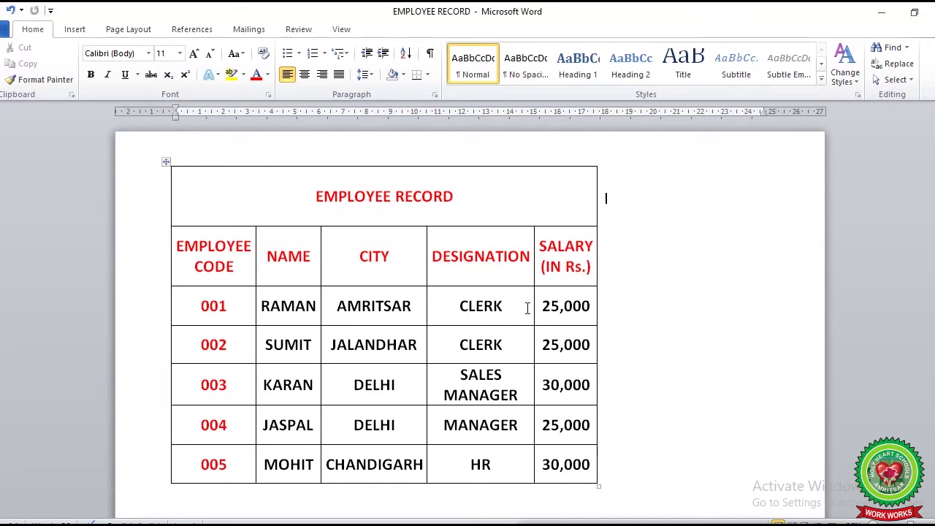
# Select the table and cycle it through Center, Align Right and Align Left on the Home tab
pyautogui.click(163, 162)
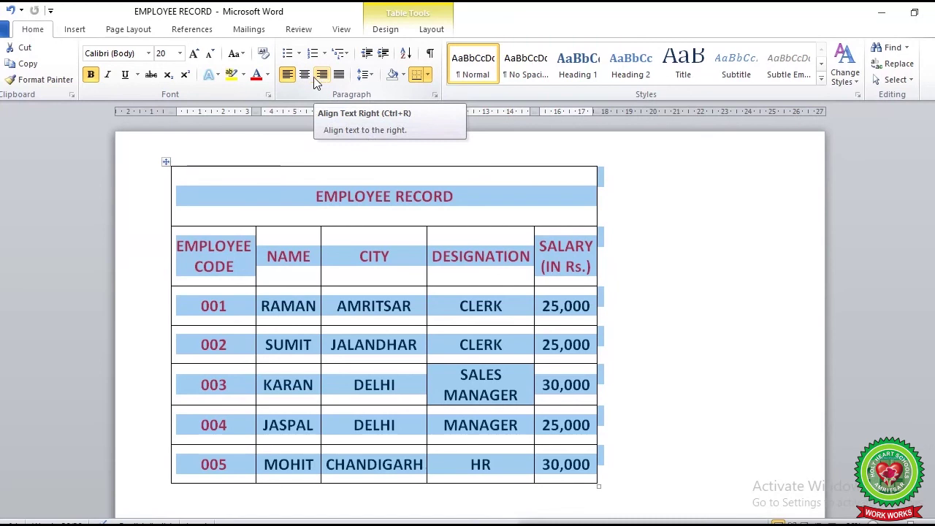
pyautogui.click(306, 78)
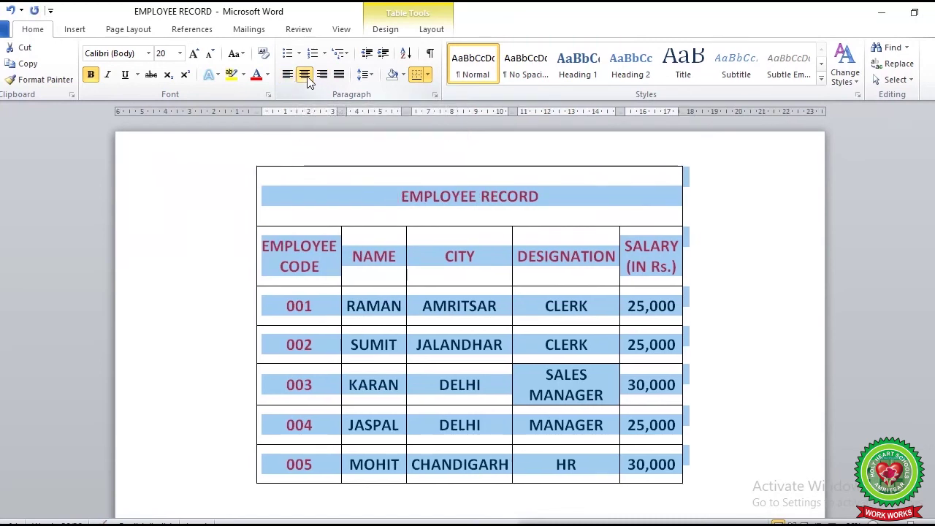
pyautogui.click(322, 76)
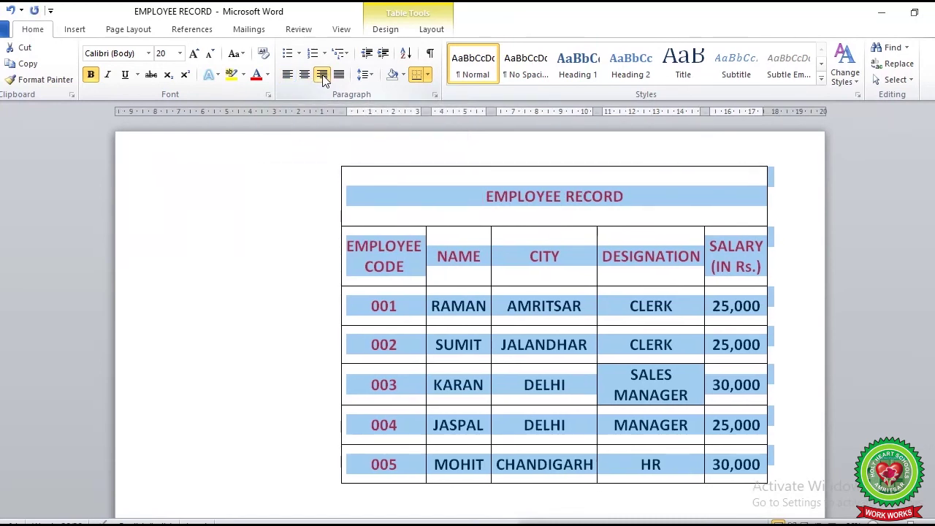
pyautogui.click(285, 76)
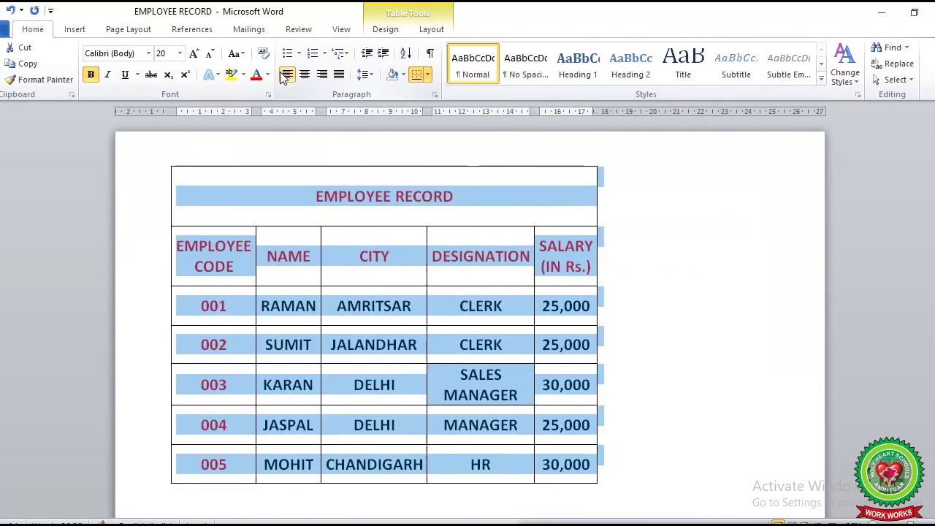
pyautogui.click(305, 76)
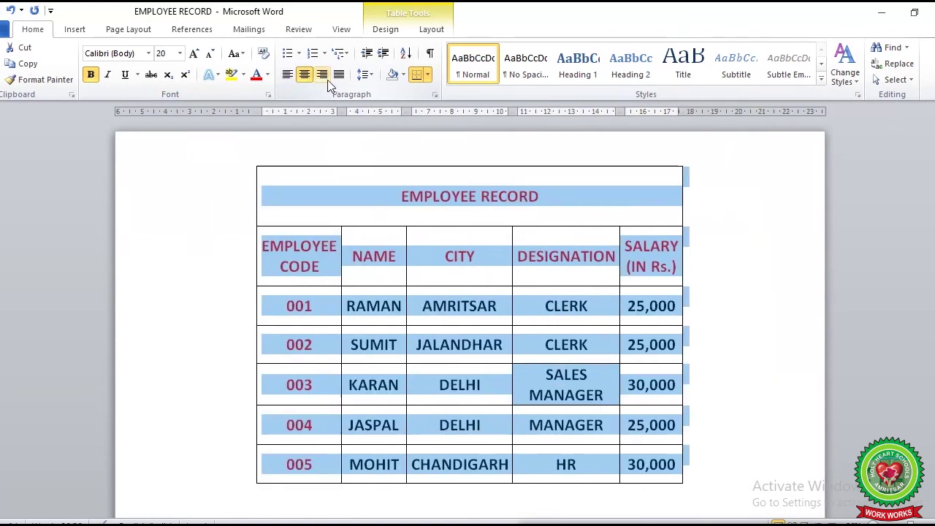
# Undo a final right alignment to leave the table centred, then switch to the PowerPoint terms slide
pyautogui.click(328, 79)
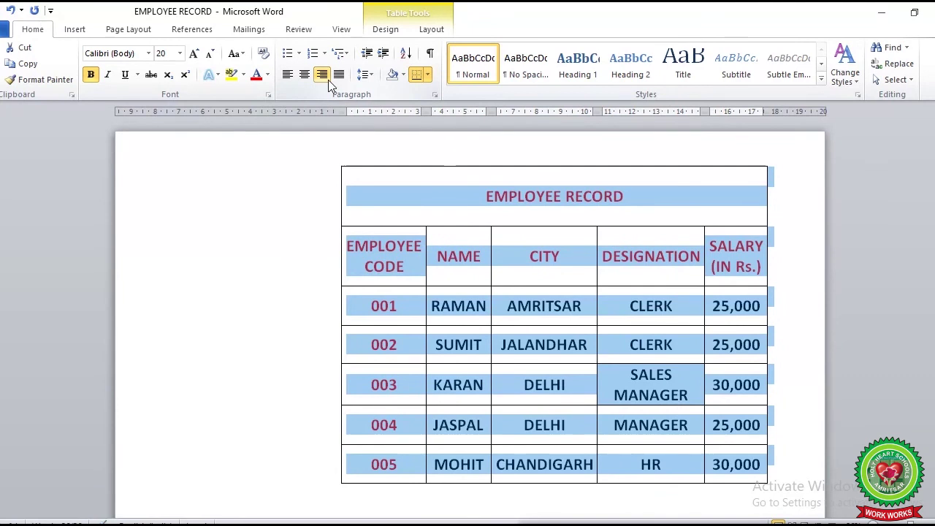
pyautogui.click(537, 504)
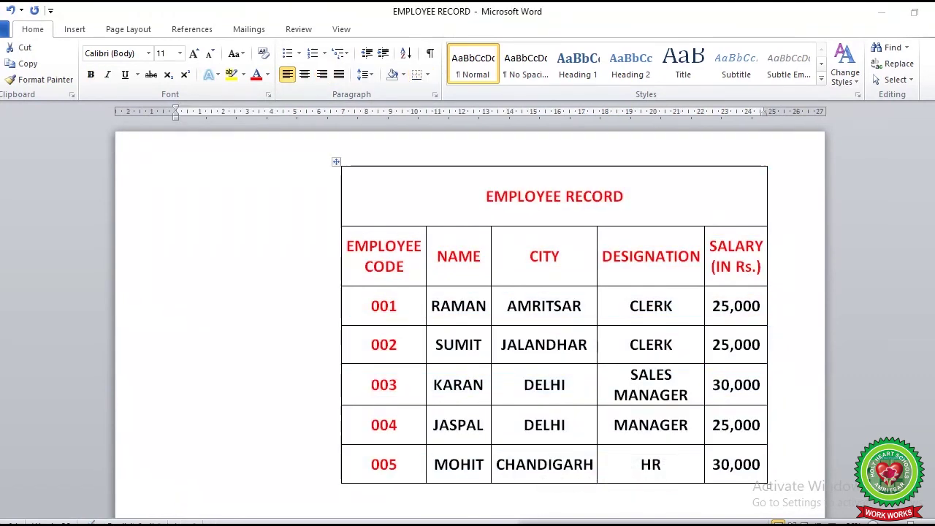
pyautogui.hotkey('ctrl', 'z')
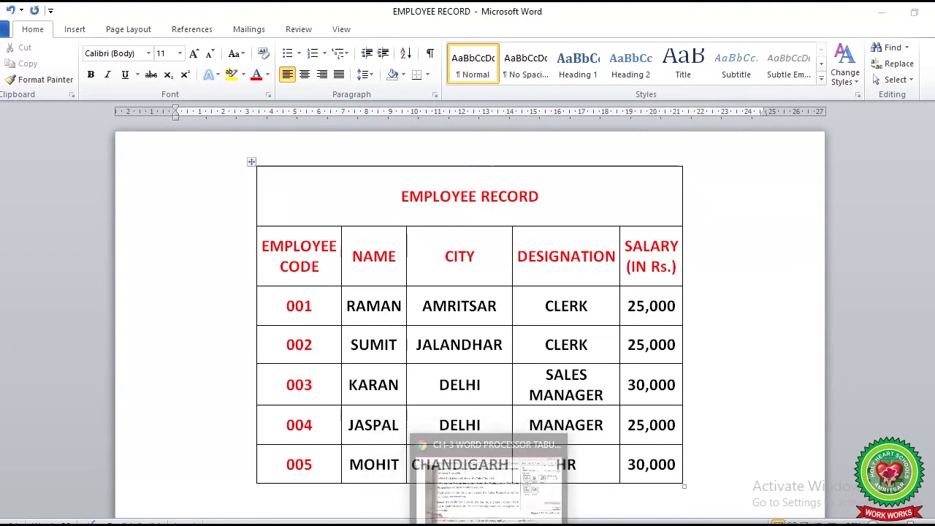
pyautogui.hotkey('alt', 'Tab')
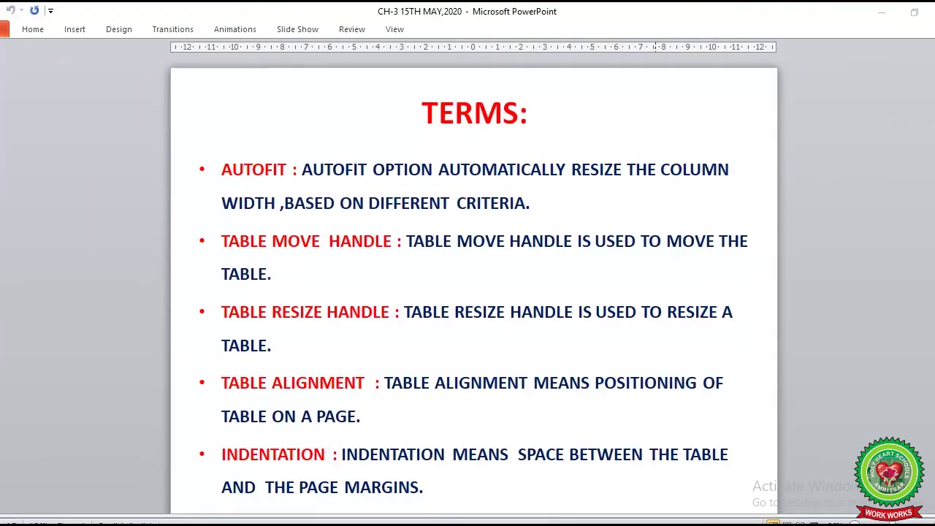